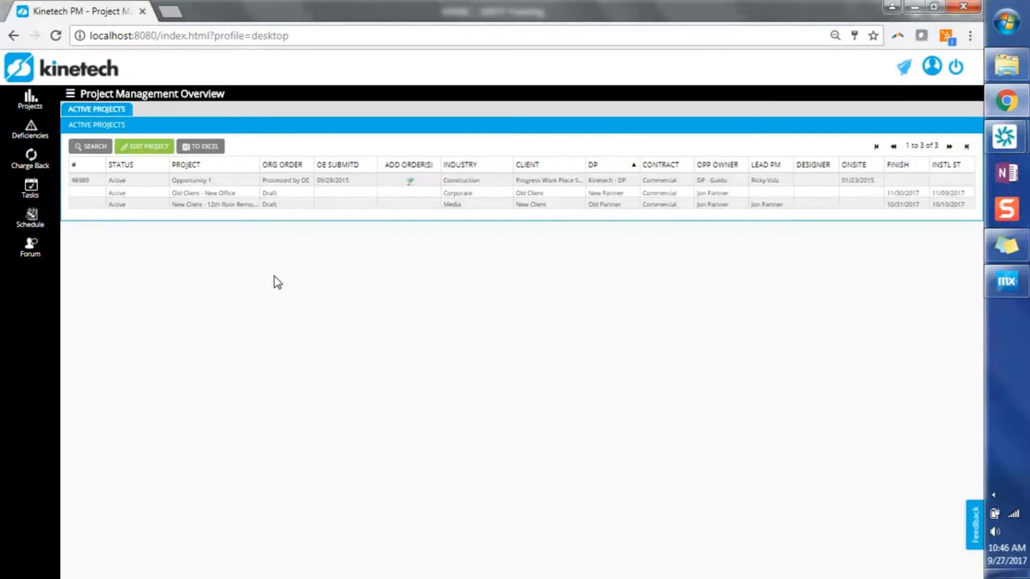
Step: Open the unsubmitted Old Client - New Office deficiency from the deficiency overview, mark it as submitted and close its form
click(31, 131)
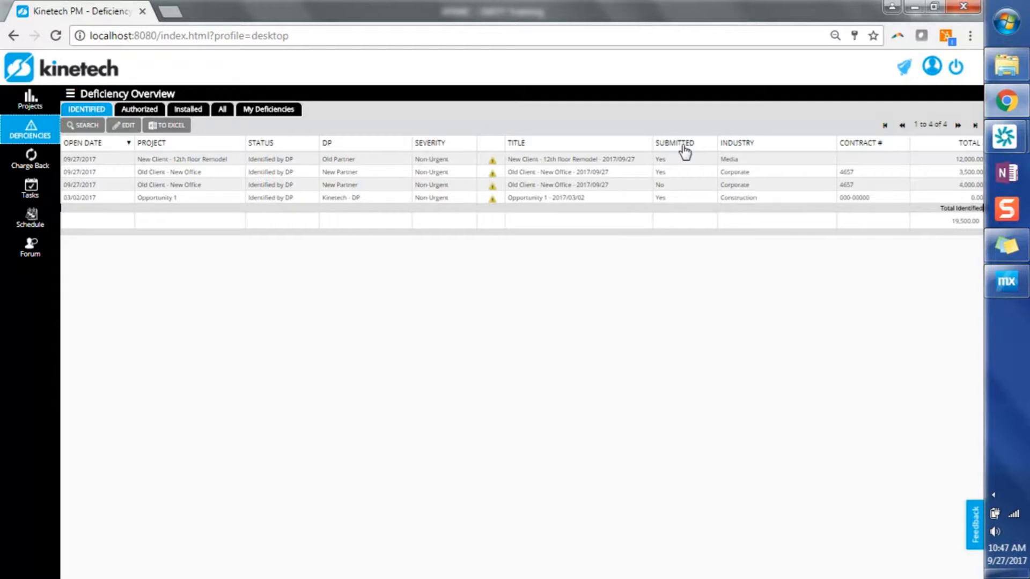
click(685, 199)
click(661, 186)
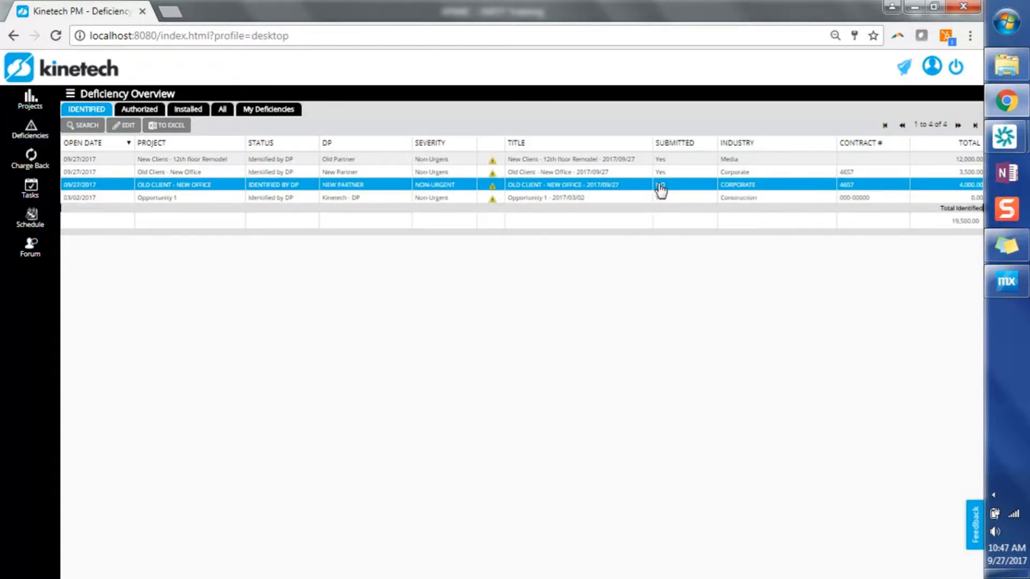
click(661, 188)
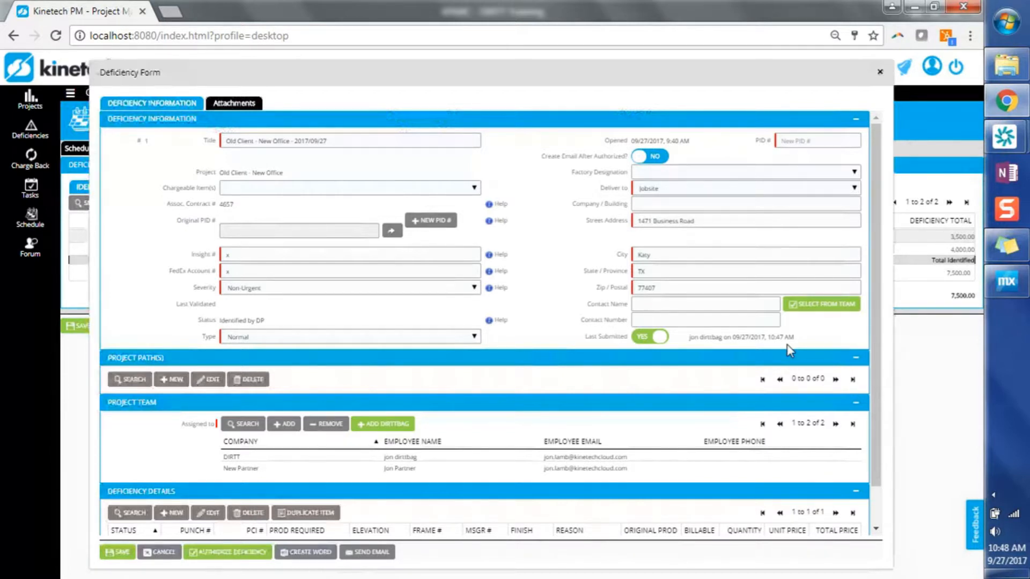
click(161, 555)
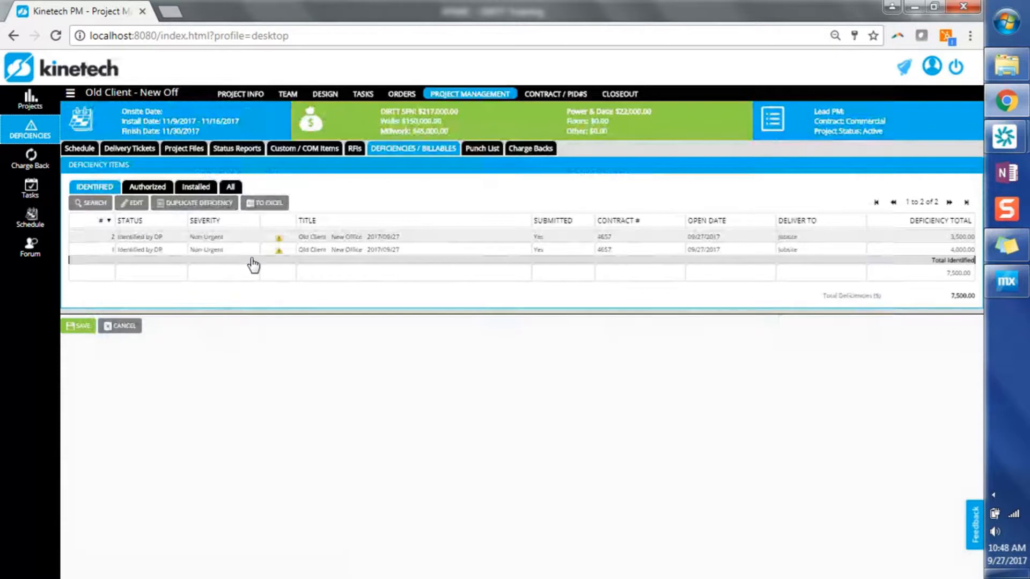
Step: Return to the deficiency overview, show its search filters and check the options of the Submitted filter
click(32, 131)
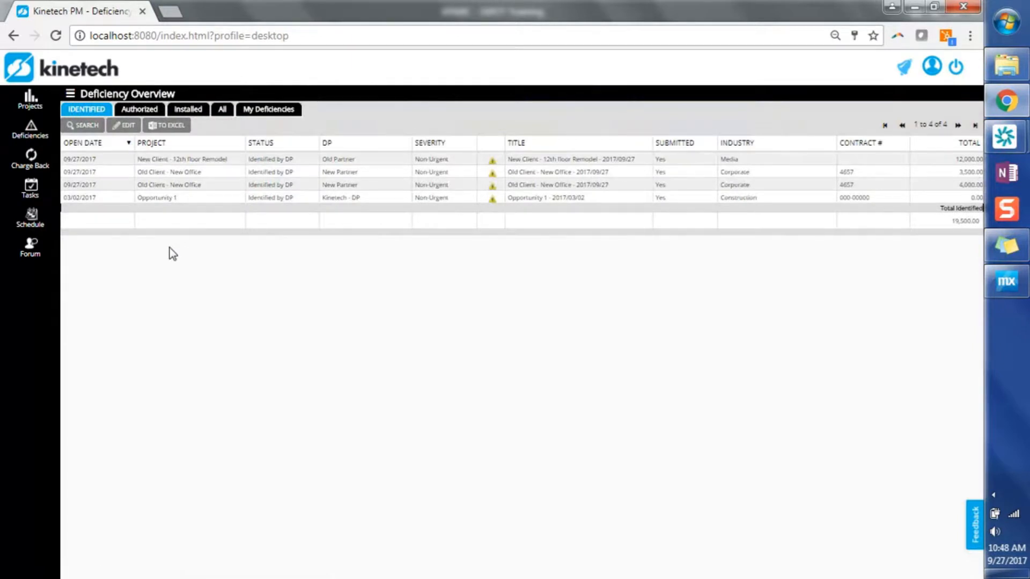
click(83, 126)
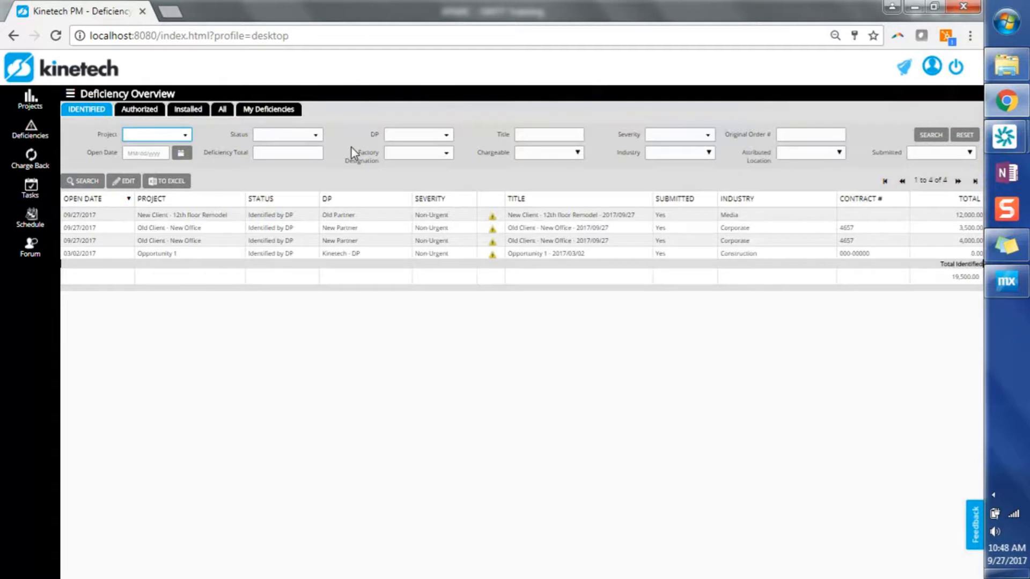
click(940, 153)
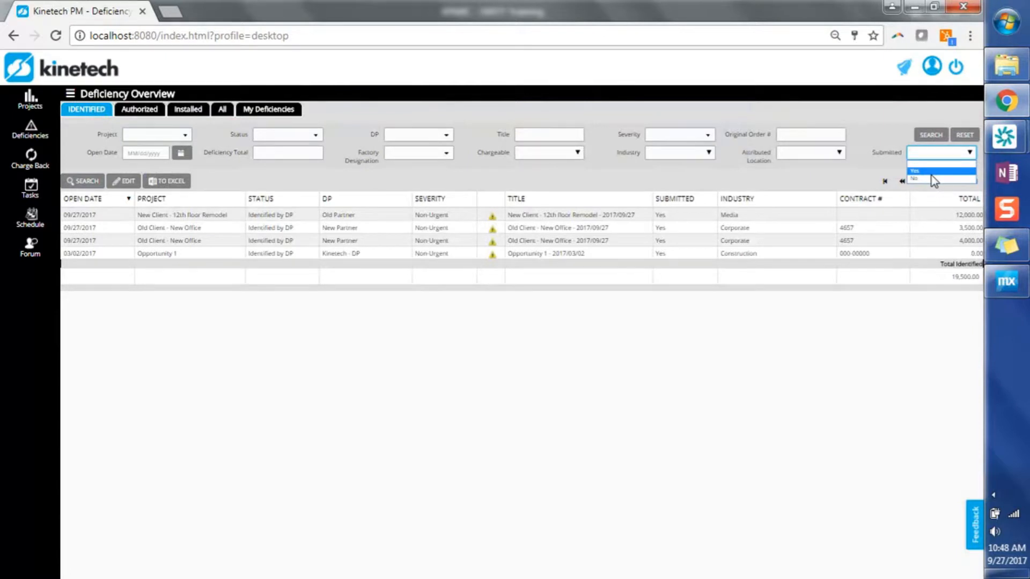
click(410, 359)
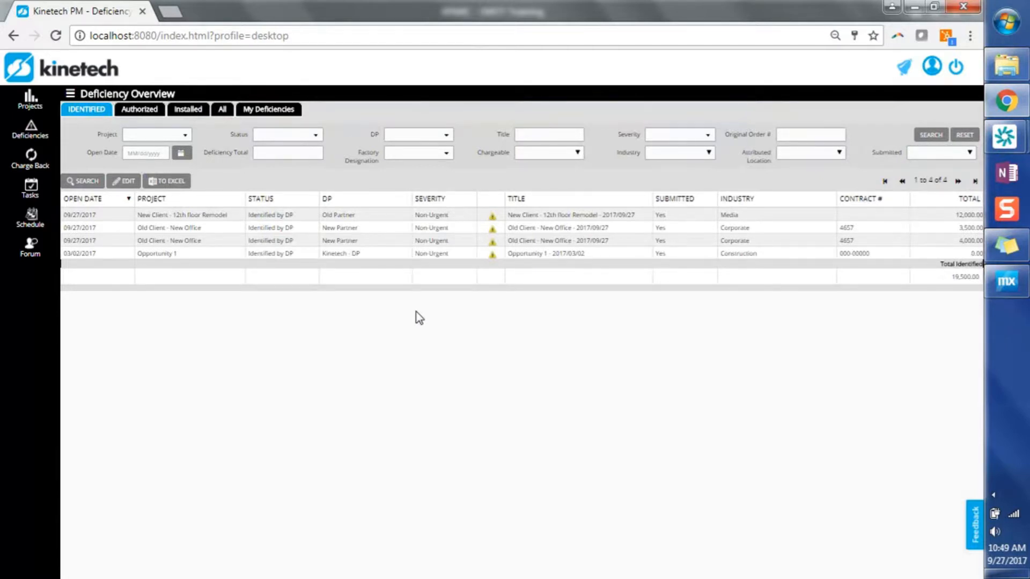
Step: Open the New Client - 12th floor Remodel deficiency, enter 3456 as its PID # and authorize the deficiency
click(233, 228)
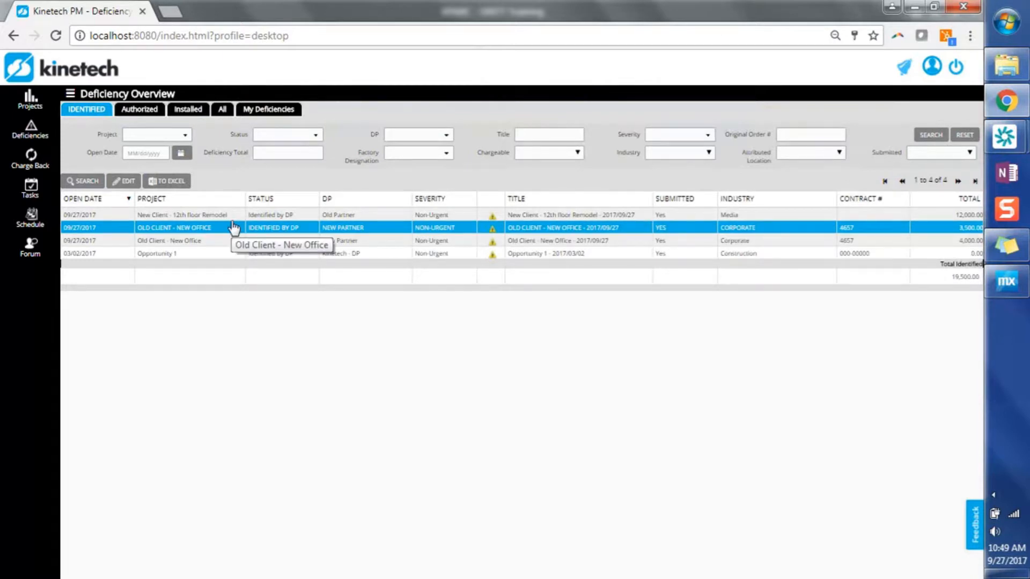
double_click(231, 219)
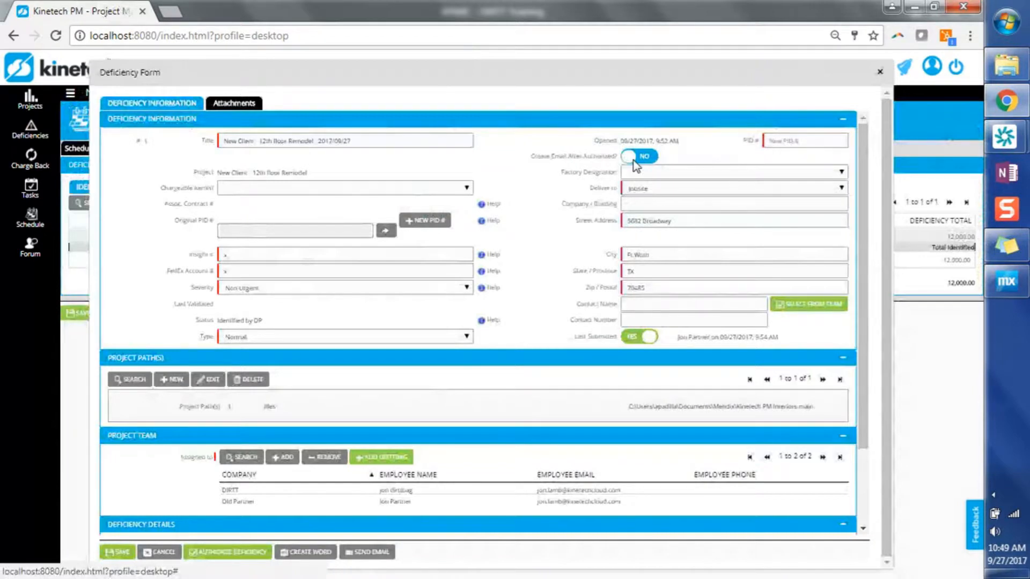
click(772, 144)
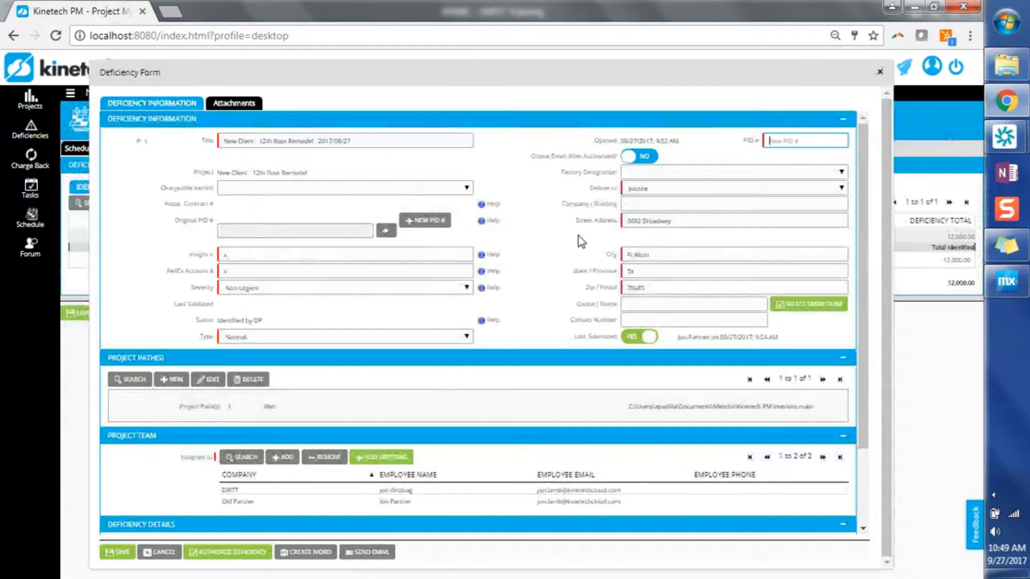
text(3456)
click(254, 558)
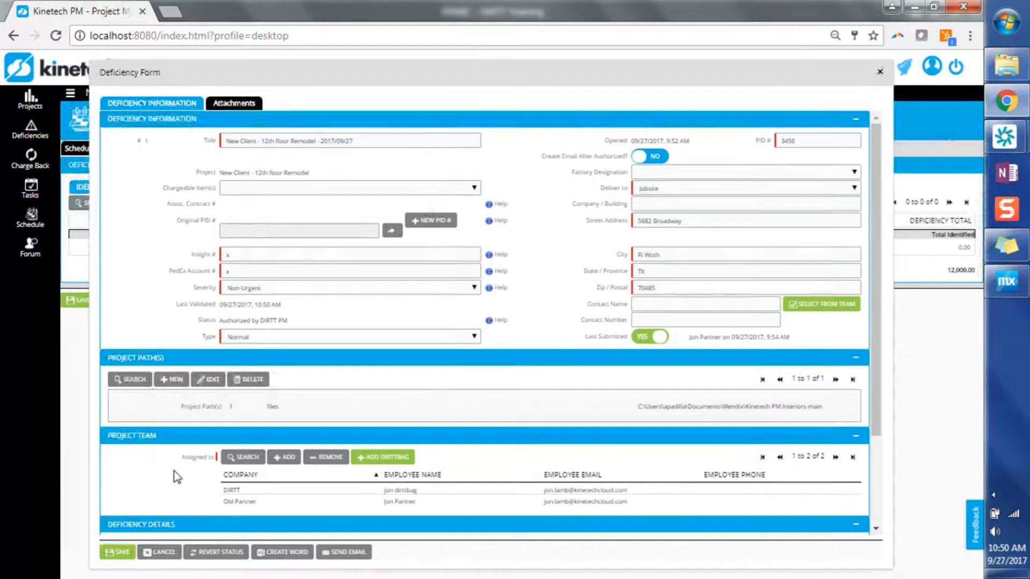
Step: Review the authorized deficiency's paths, team and details, and look at the numbers available for its original PID
scroll(175, 471, down, 2)
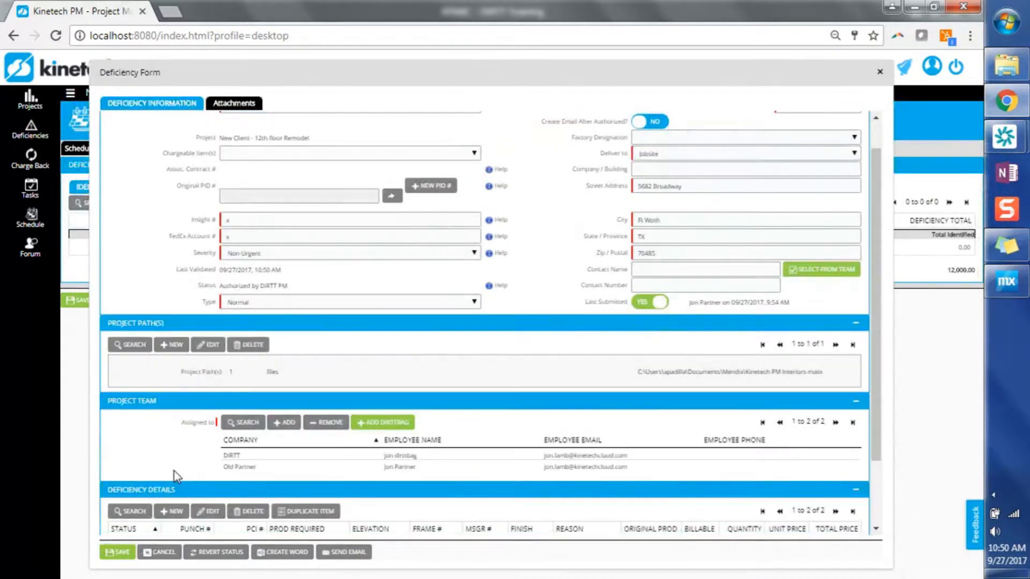
scroll(158, 391, down, 2)
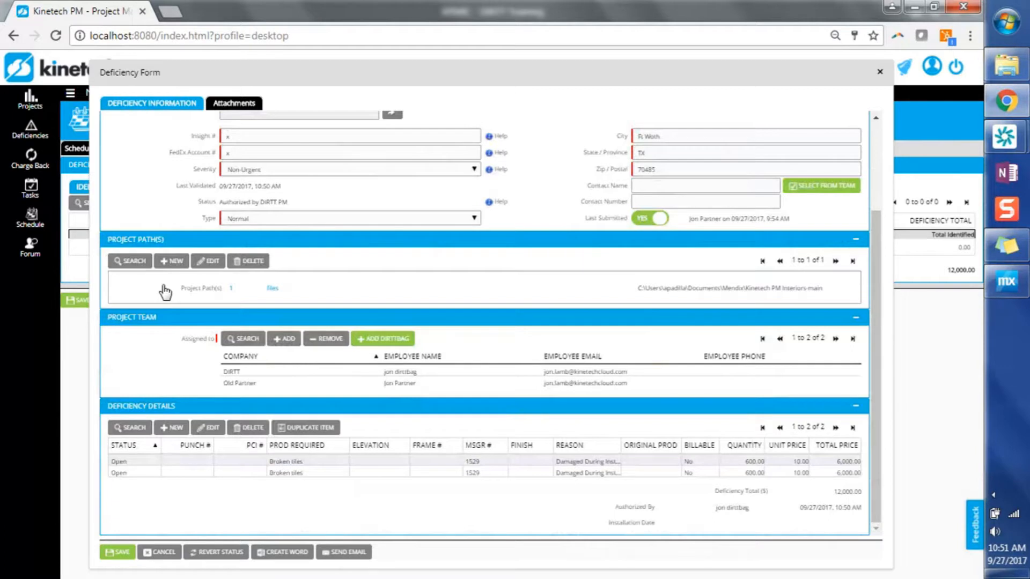
scroll(165, 293, up, 3)
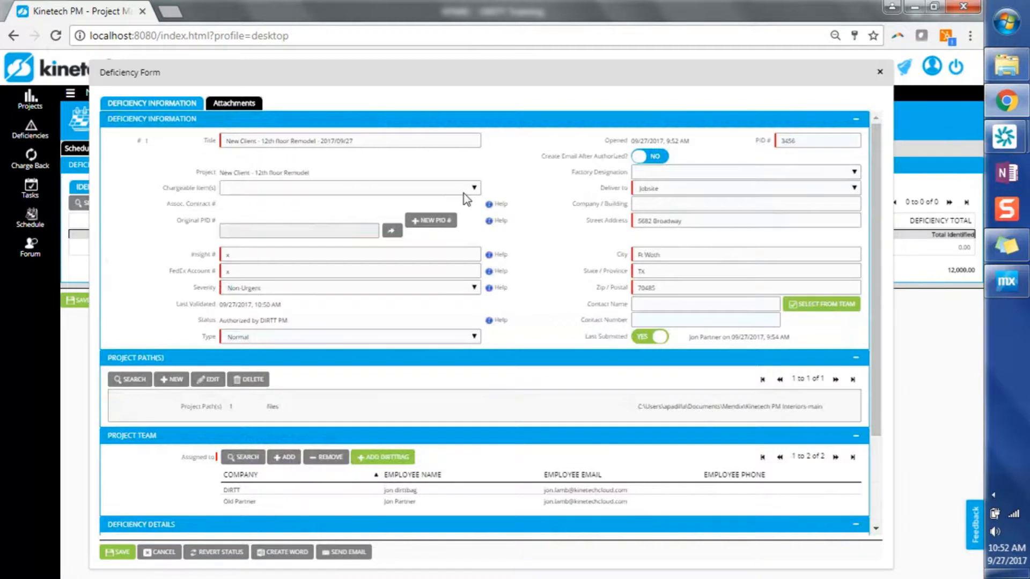
click(393, 232)
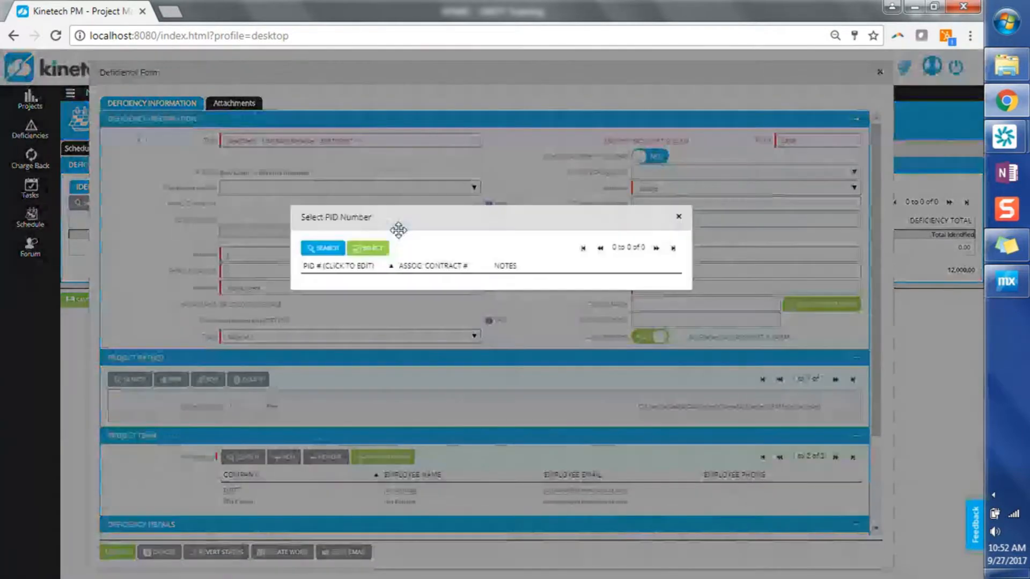
click(679, 218)
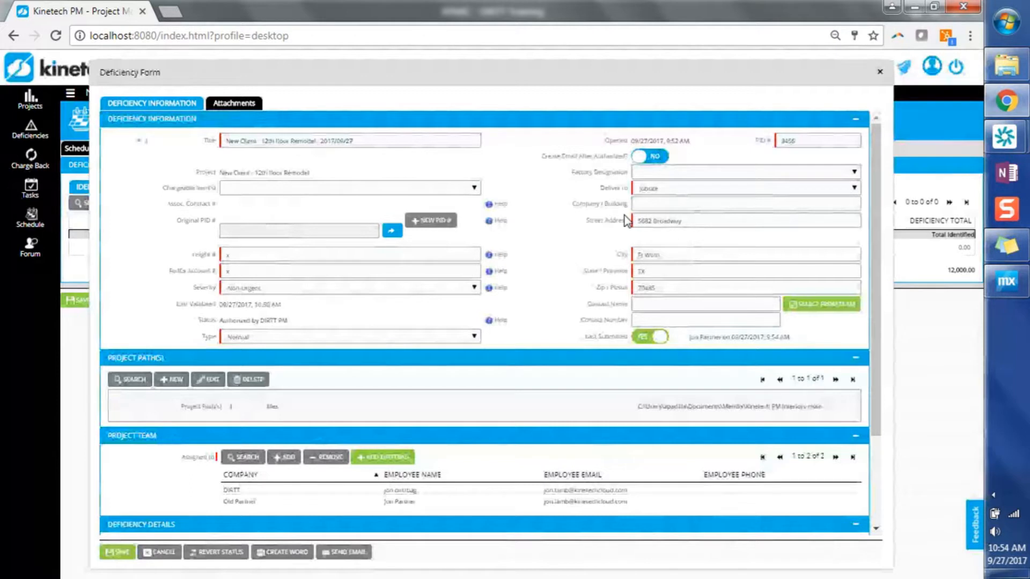
Step: Set the deficiency's delivery destination to Warehouse and view the other destination options
click(719, 189)
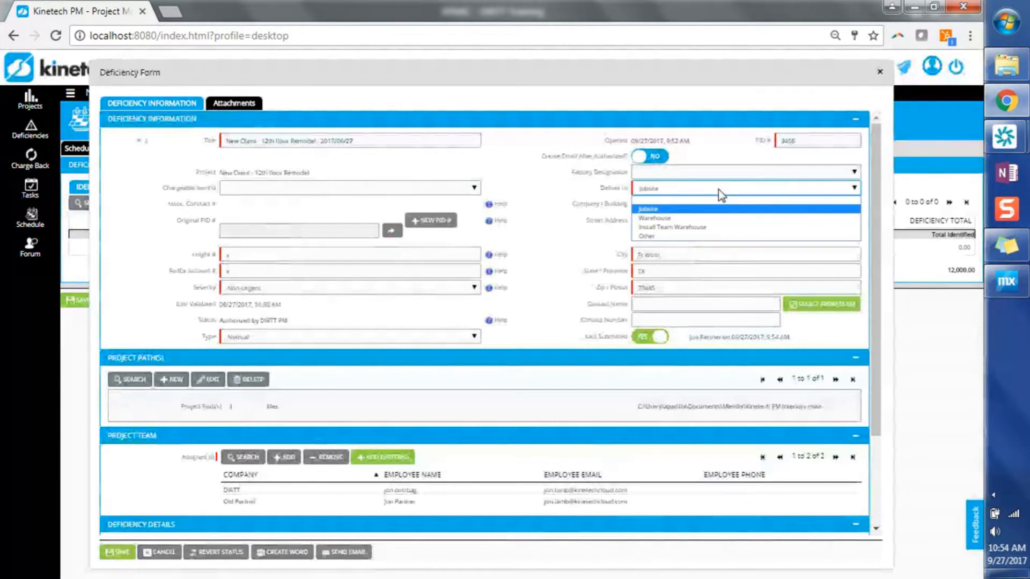
click(717, 218)
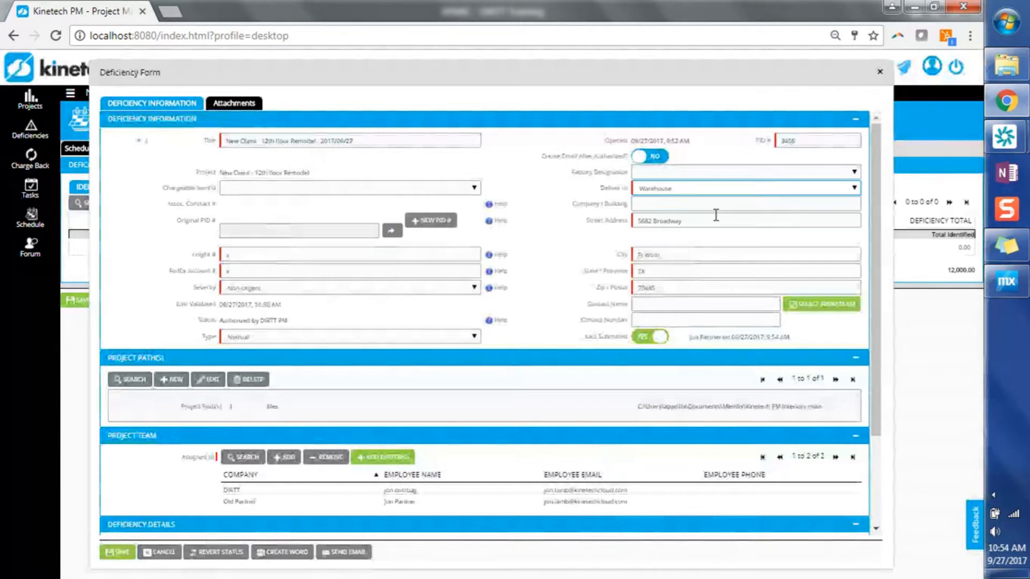
click(714, 186)
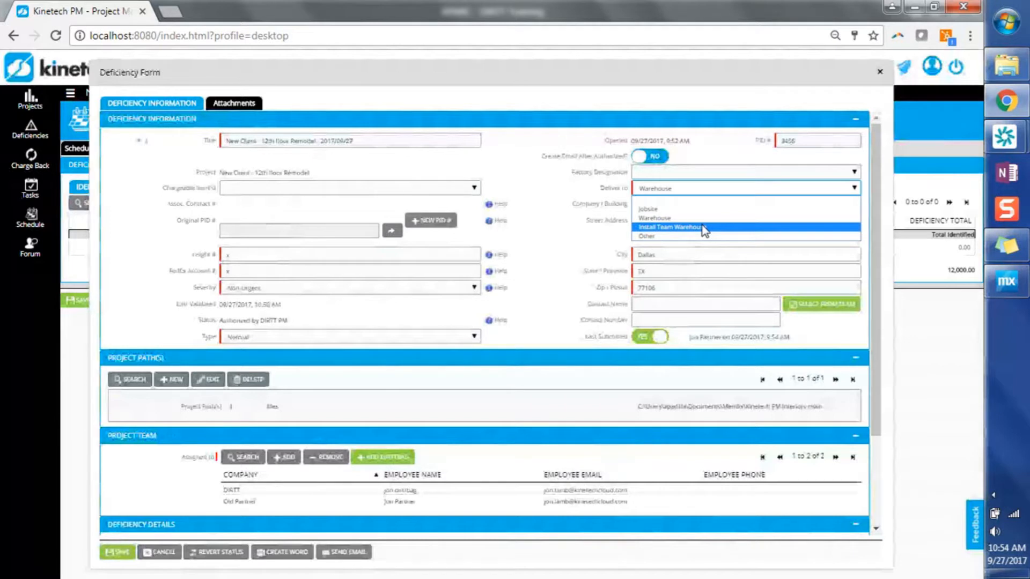
click(595, 219)
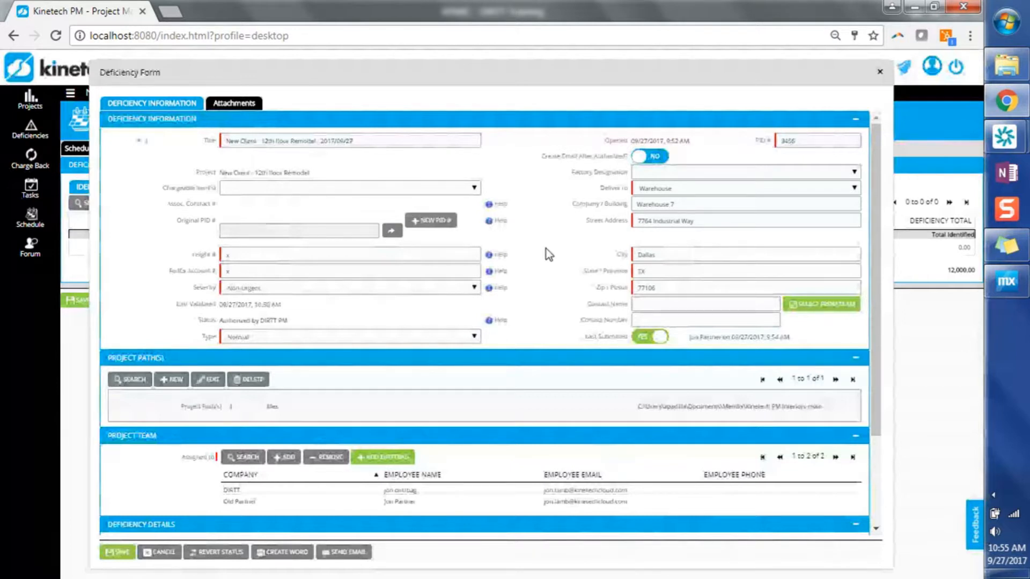
Step: Review the first Broken tiles deficiency item without changing it, and save the deficiency form
scroll(546, 252, down, 3)
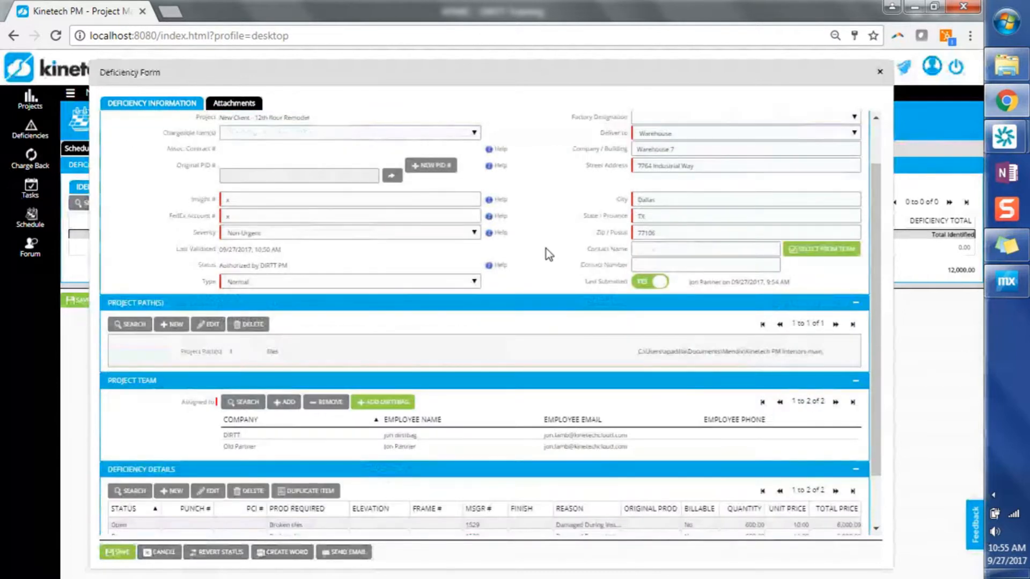
click(195, 467)
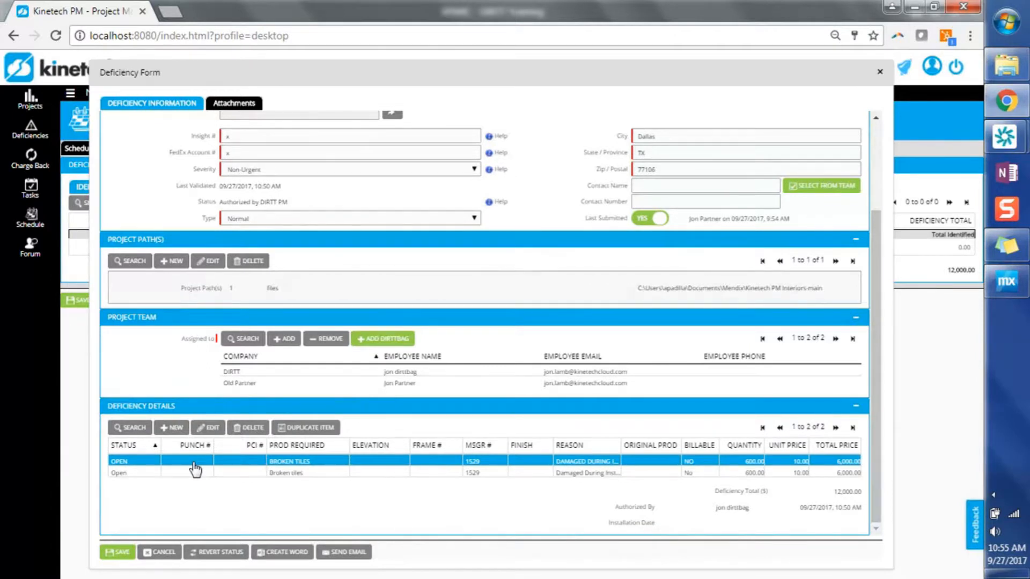
double_click(195, 468)
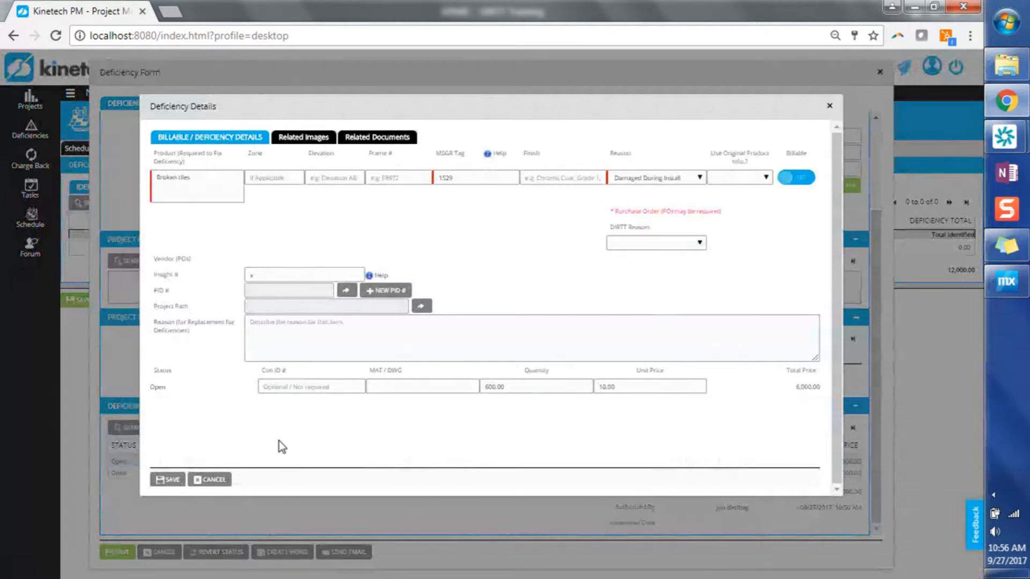
click(224, 483)
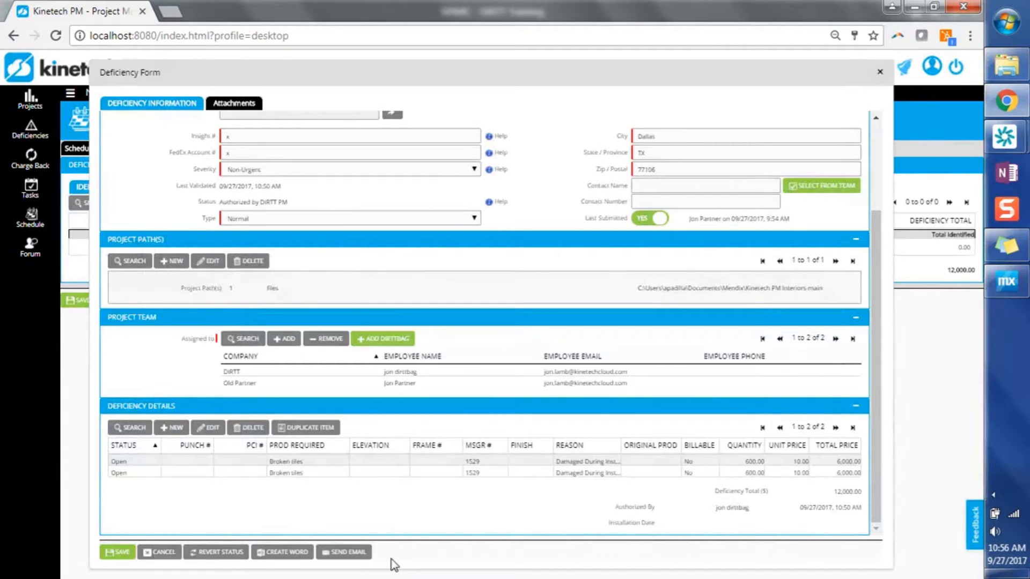
click(119, 553)
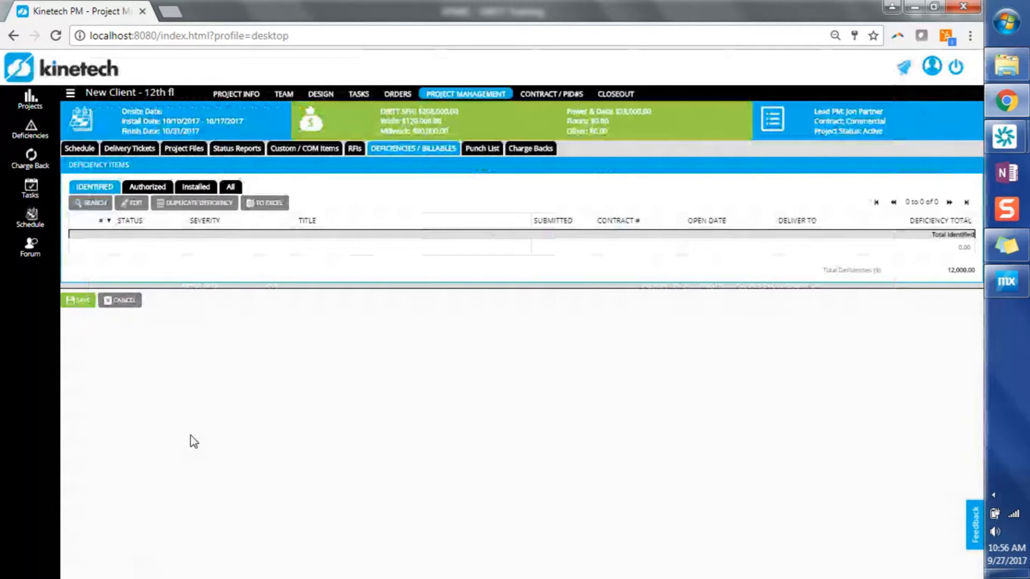
Step: Return to the active projects overview and hide the Designer column
click(40, 112)
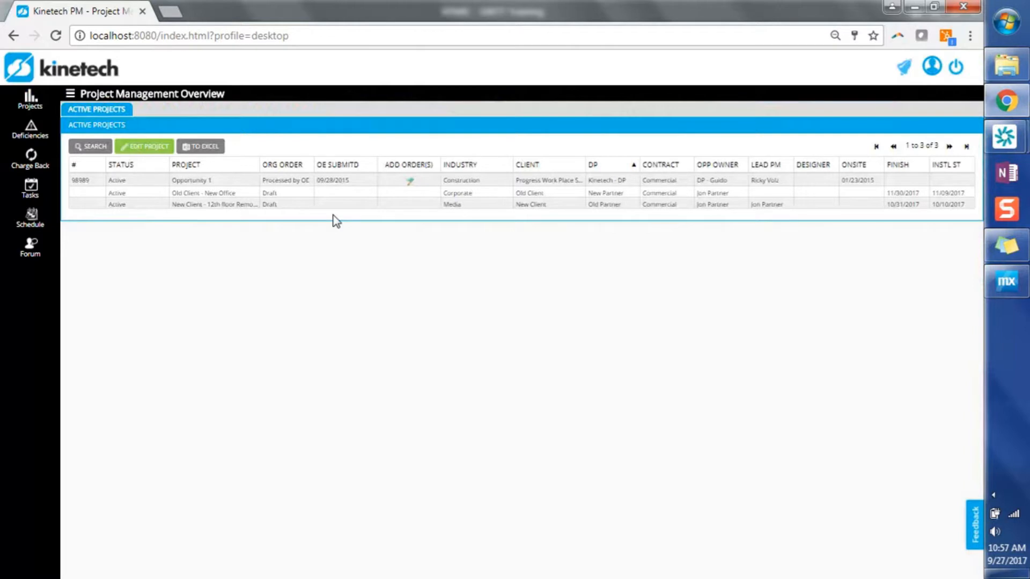
right_click(810, 167)
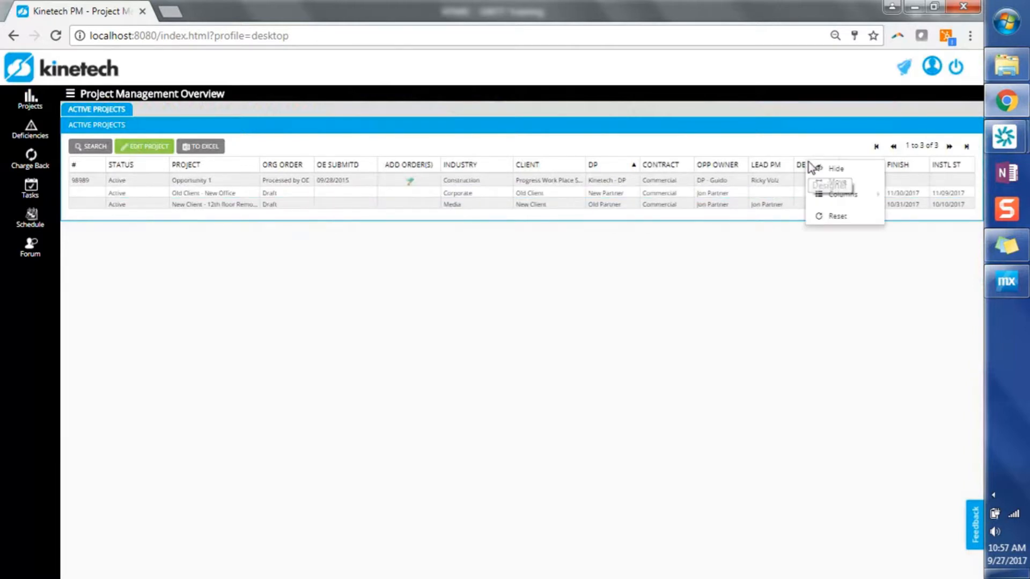
click(835, 170)
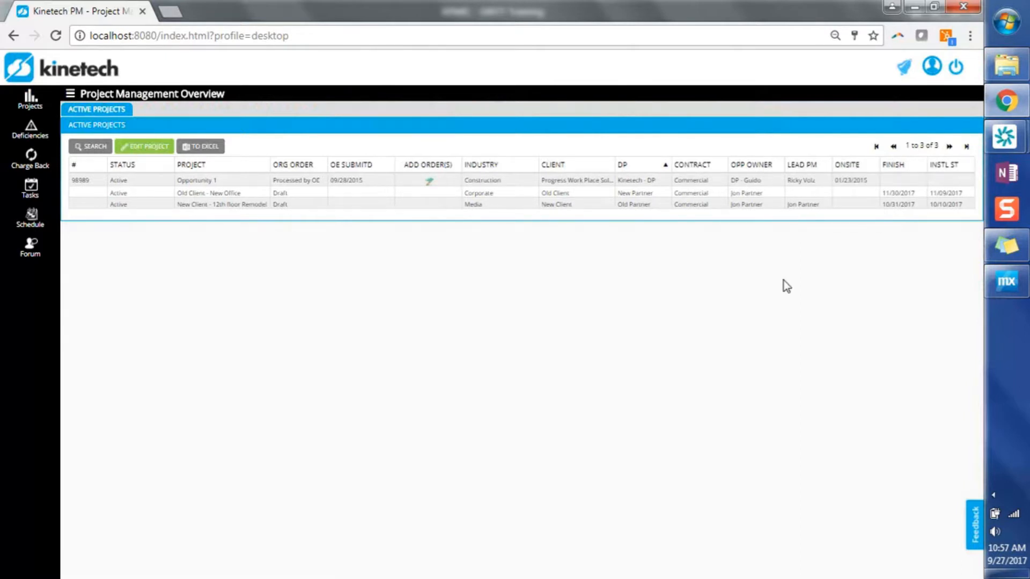
Step: Sort the active projects by Lead PM and move the Lead PM column ahead of Opp Owner
mouse_move(811, 170)
mouse_down()
mouse_move(740, 172)
mouse_move(826, 165)
mouse_up()
click(826, 168)
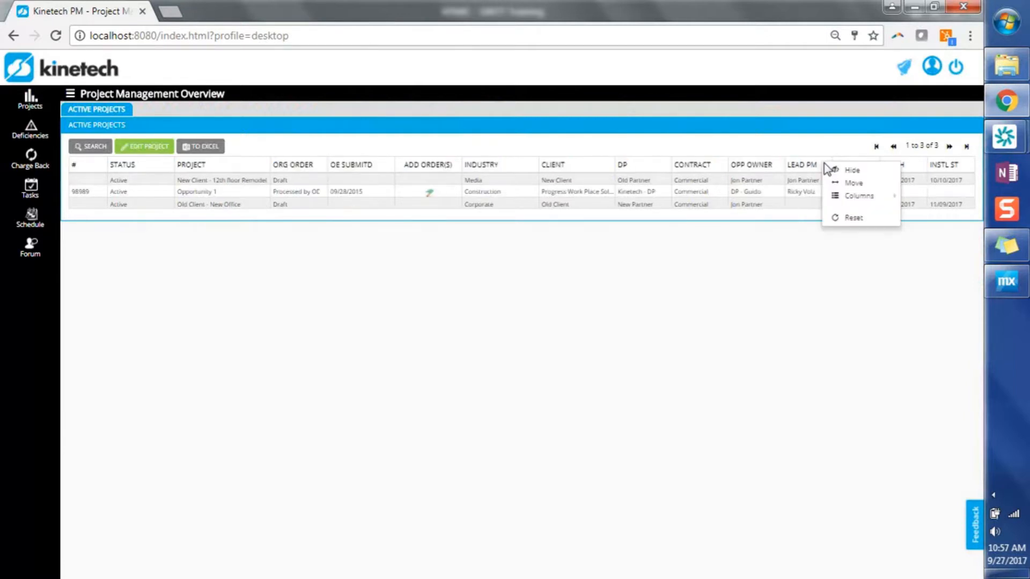
click(852, 185)
drag(804, 170, 707, 166)
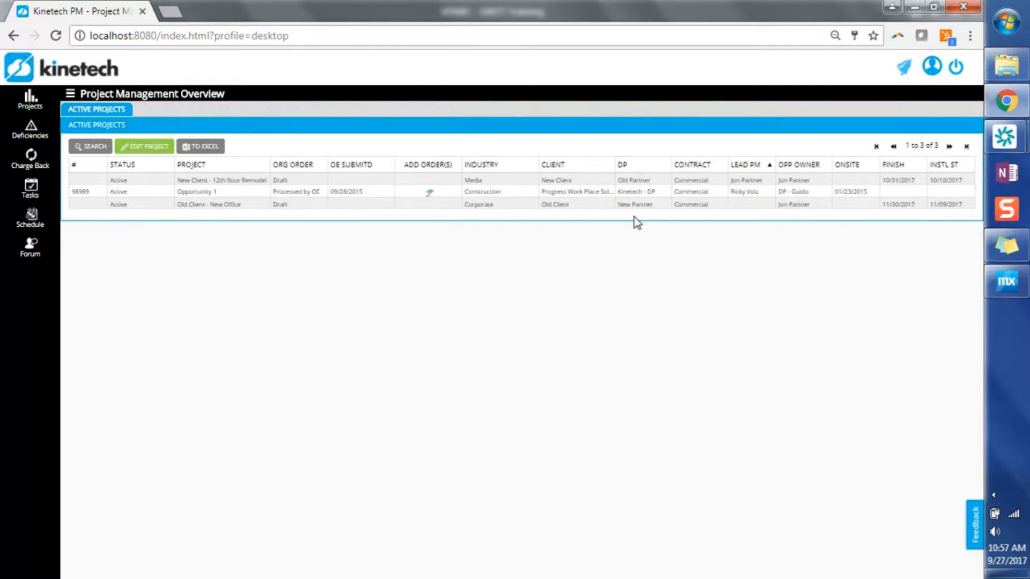
Step: Search the active projects for a project name containing "12th"
click(92, 147)
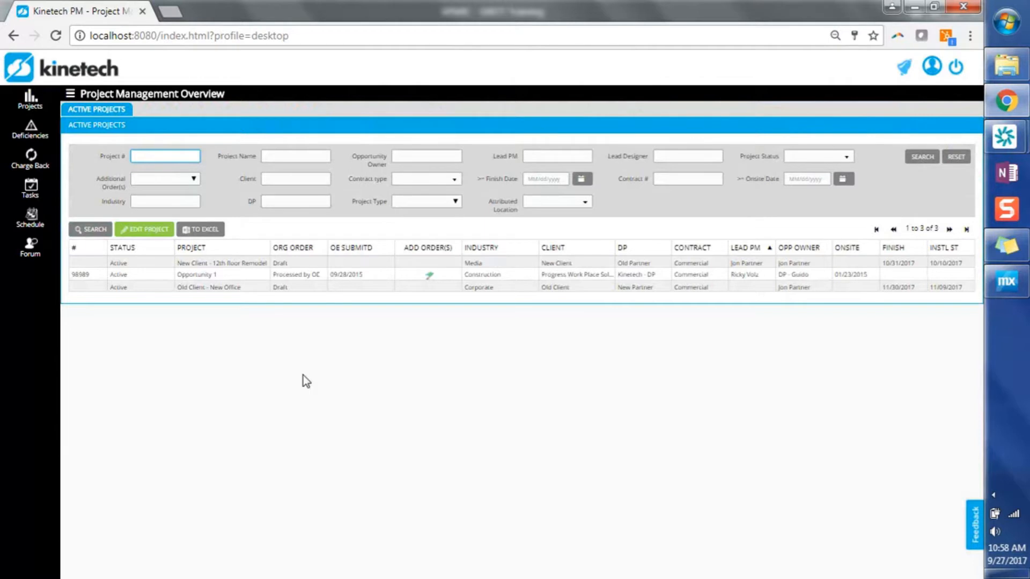
click(298, 156)
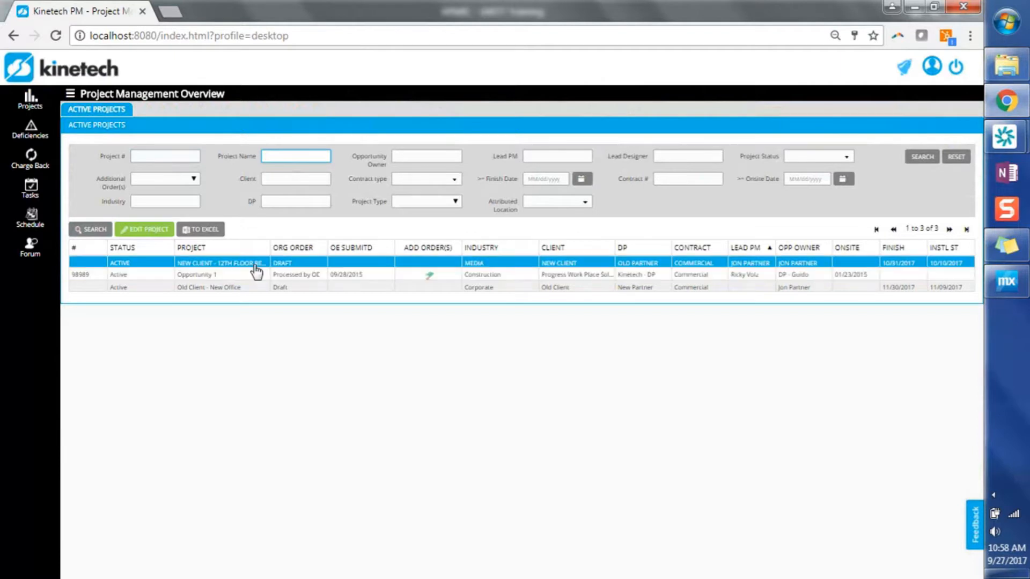
text(12th)
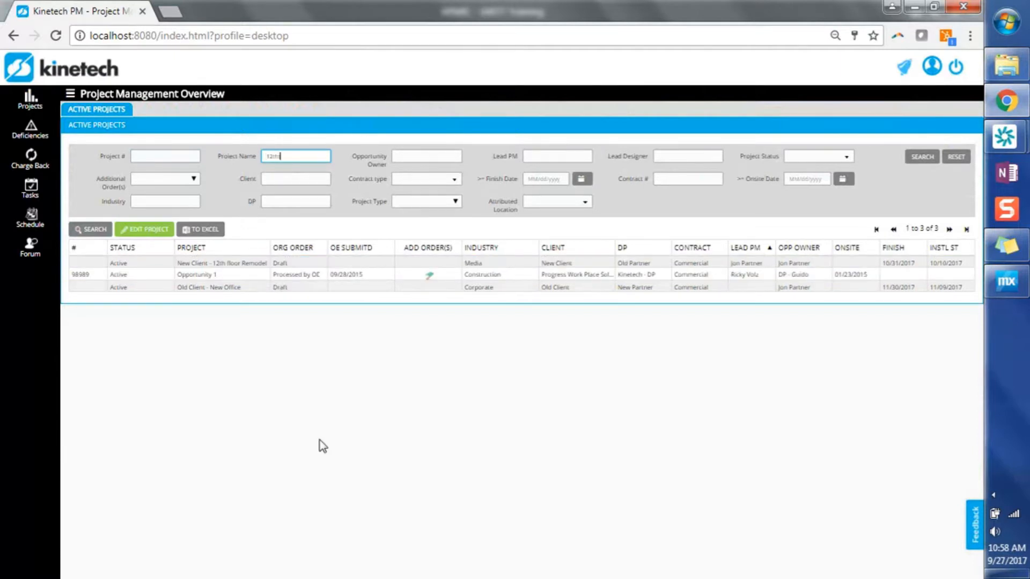
key(Return)
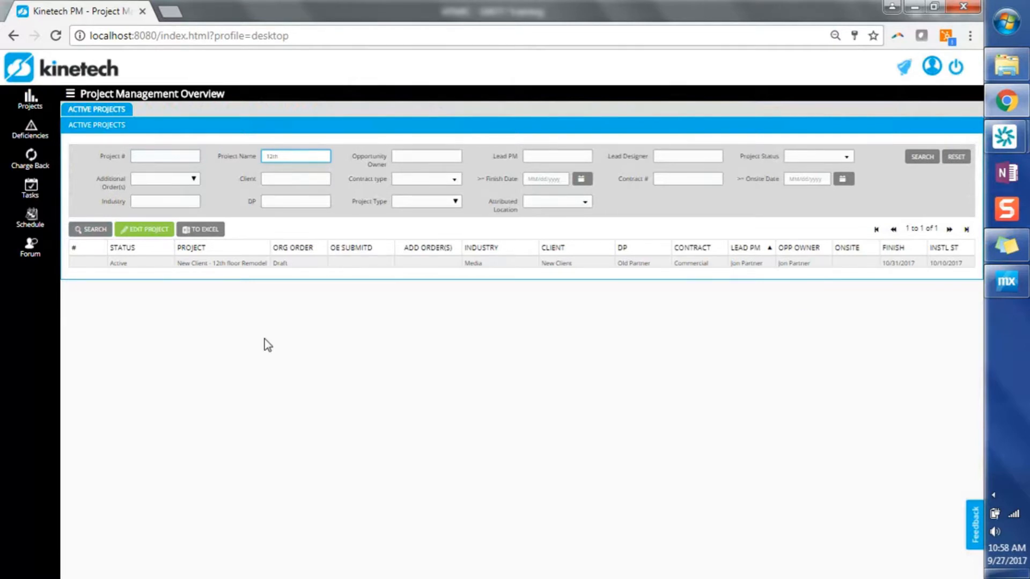
Step: Open the New Client - 12th floor Remodel project and review its scheduled items and Gantt chart
click(246, 264)
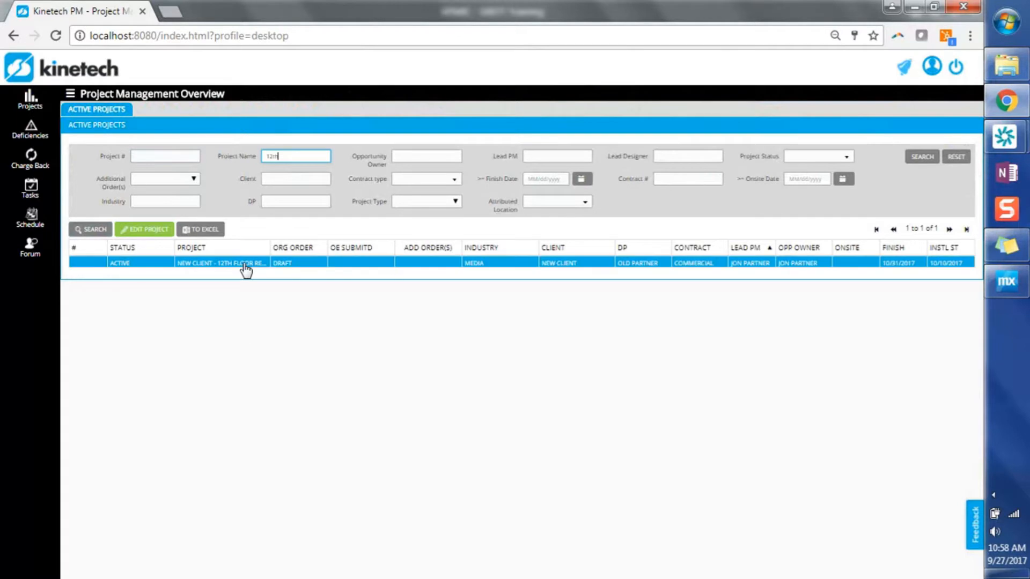
double_click(245, 271)
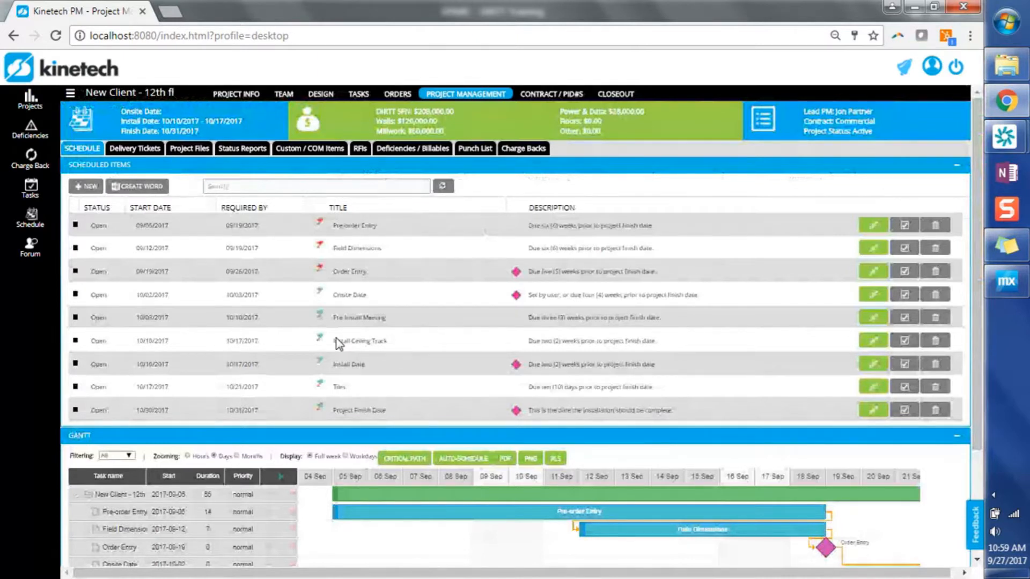
scroll(275, 317, down, 2)
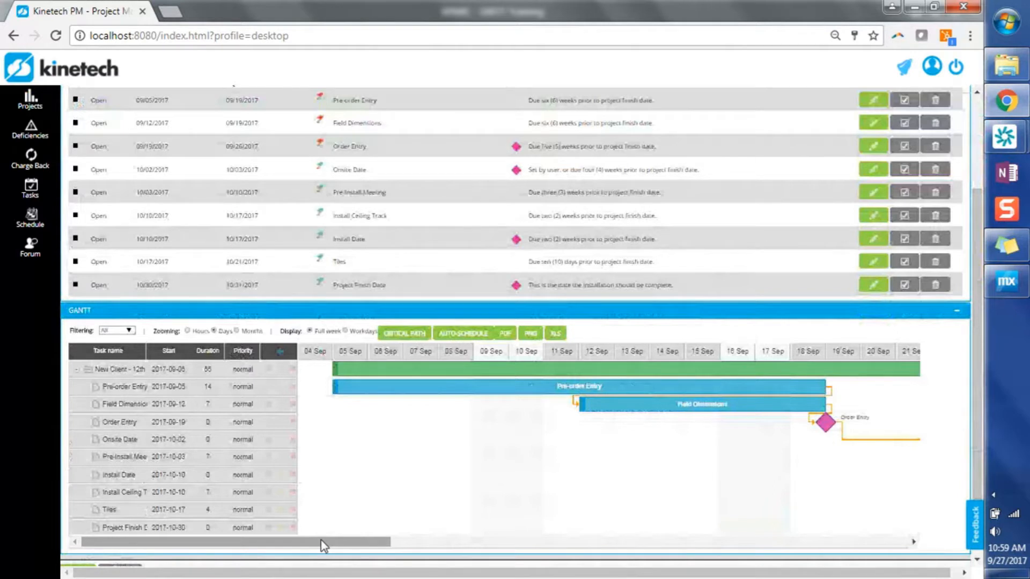
drag(324, 546, 435, 546)
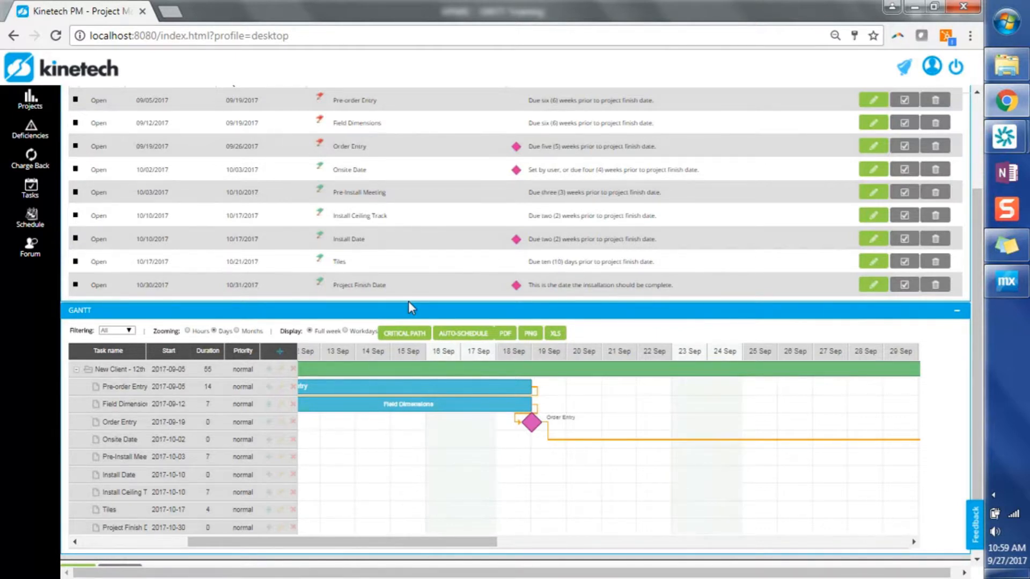
scroll(409, 307, up, 3)
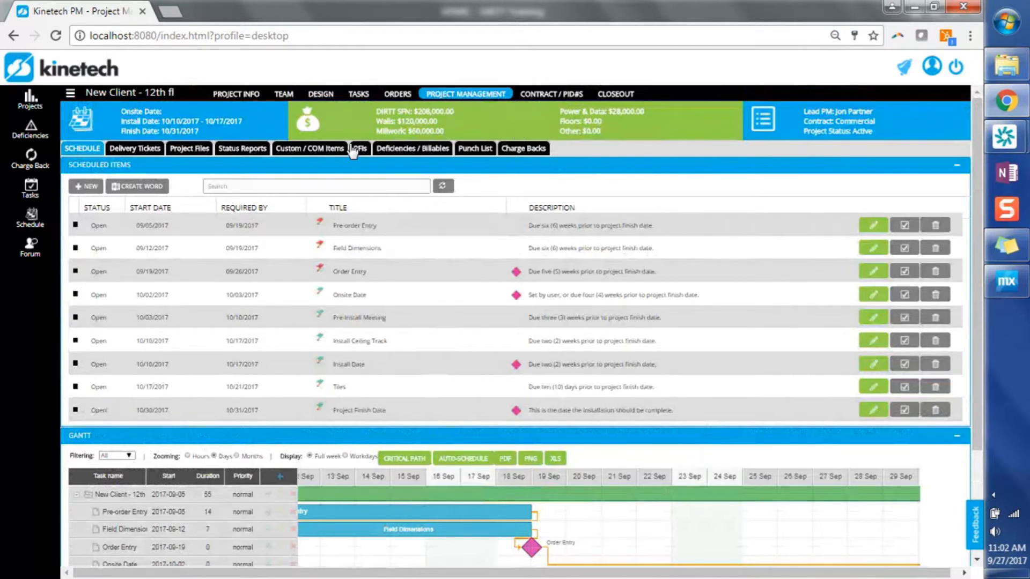
Step: Download the install drawings from the project files, and zip and download all order entry files of the original order
click(189, 153)
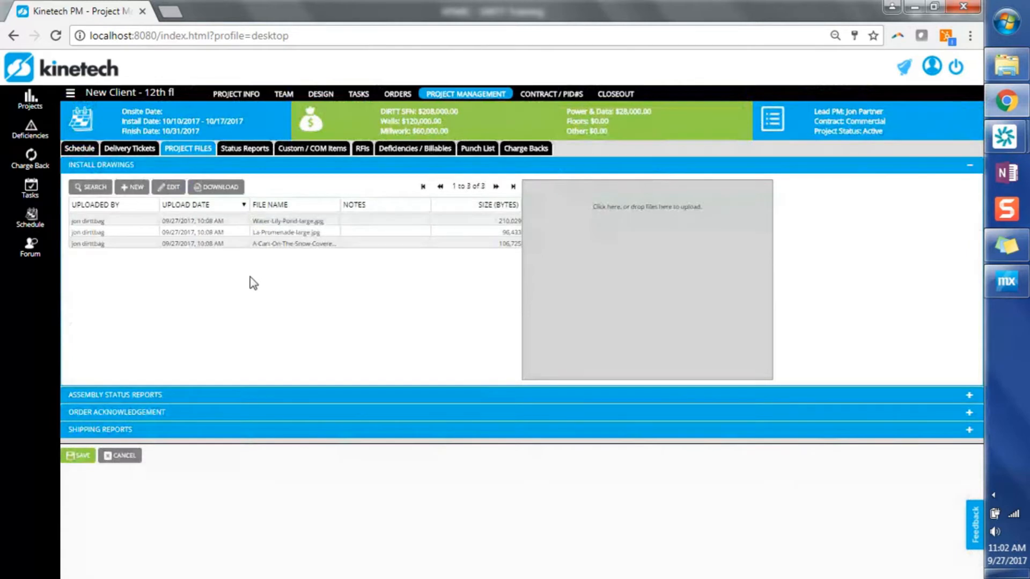
click(226, 221)
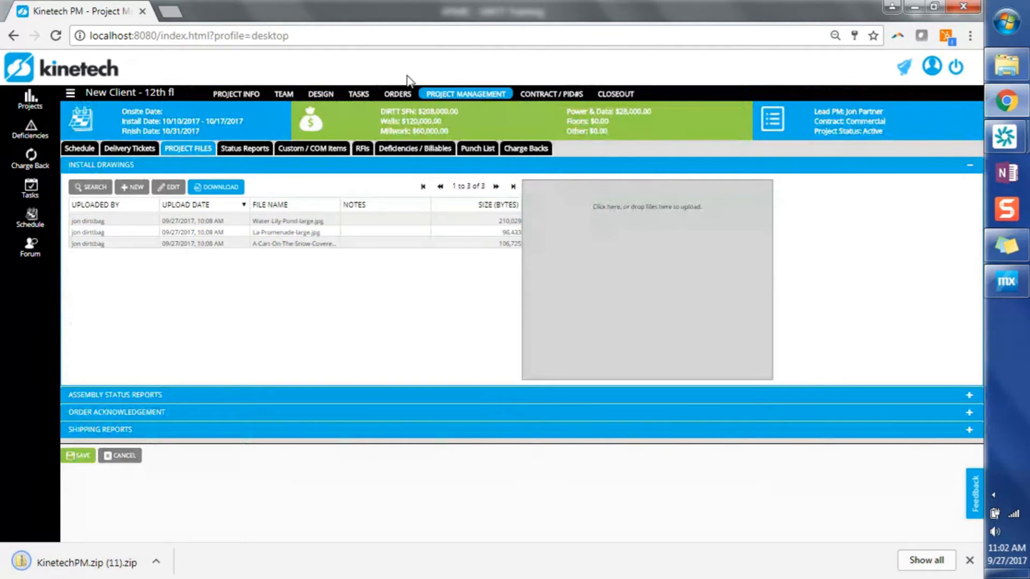
click(399, 94)
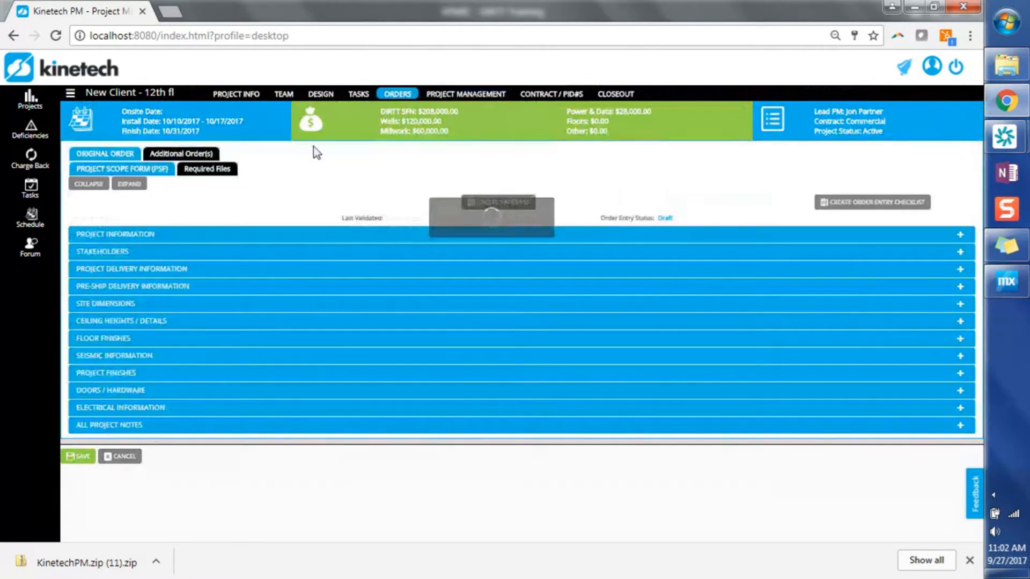
click(227, 171)
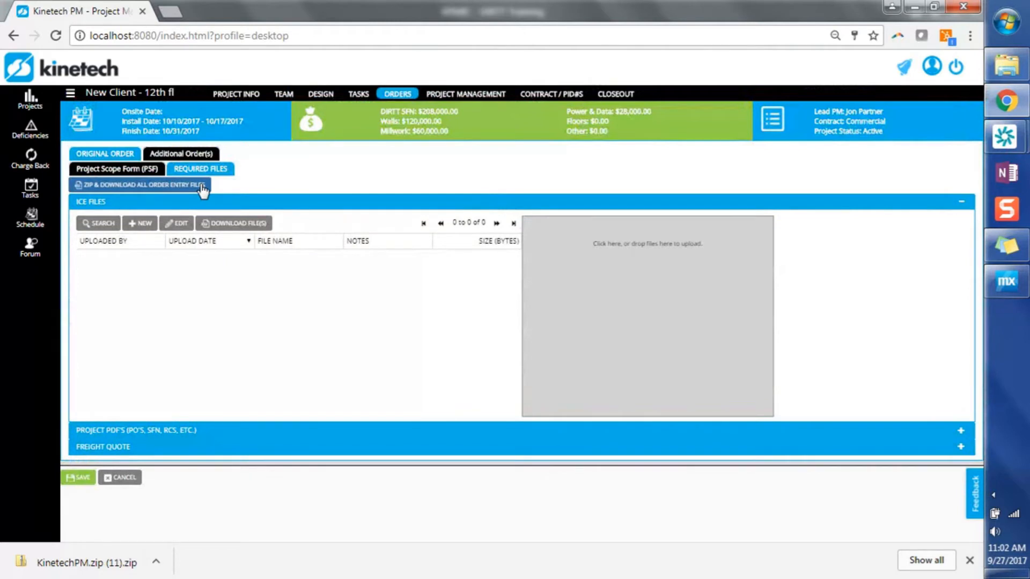
click(202, 186)
click(386, 269)
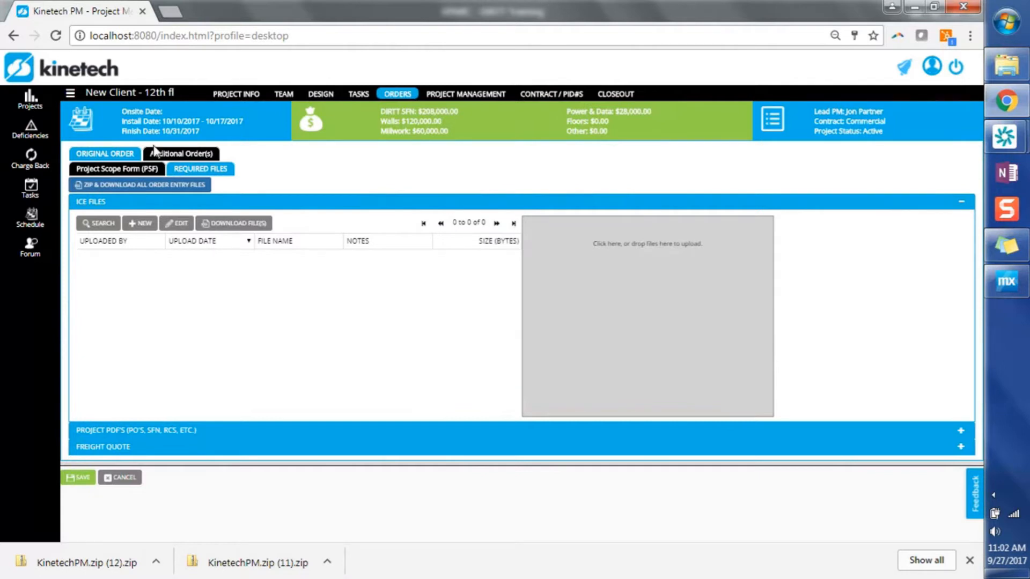
Step: Create the paper PSF from the original order's Project Scope Form
click(127, 167)
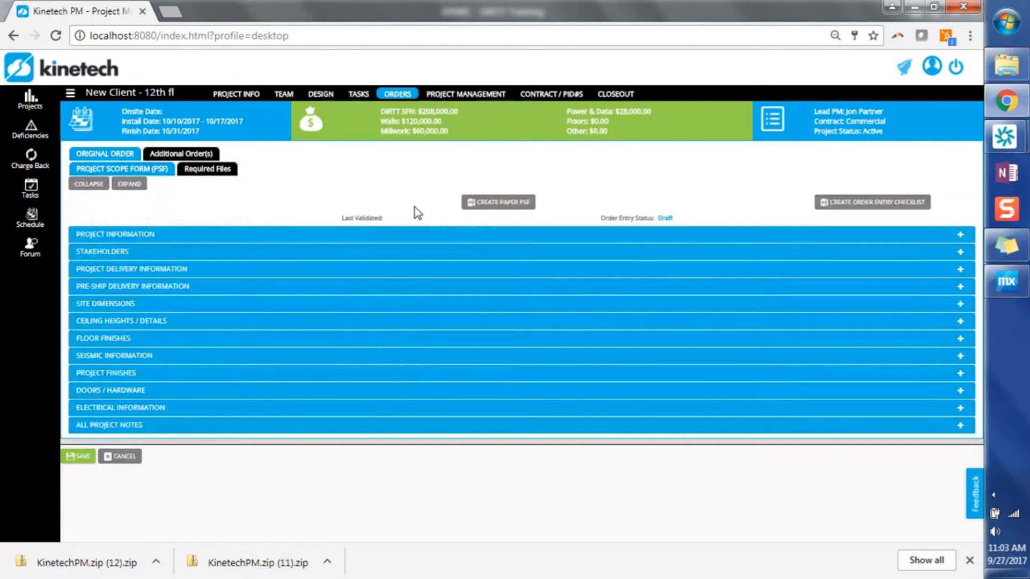
click(503, 209)
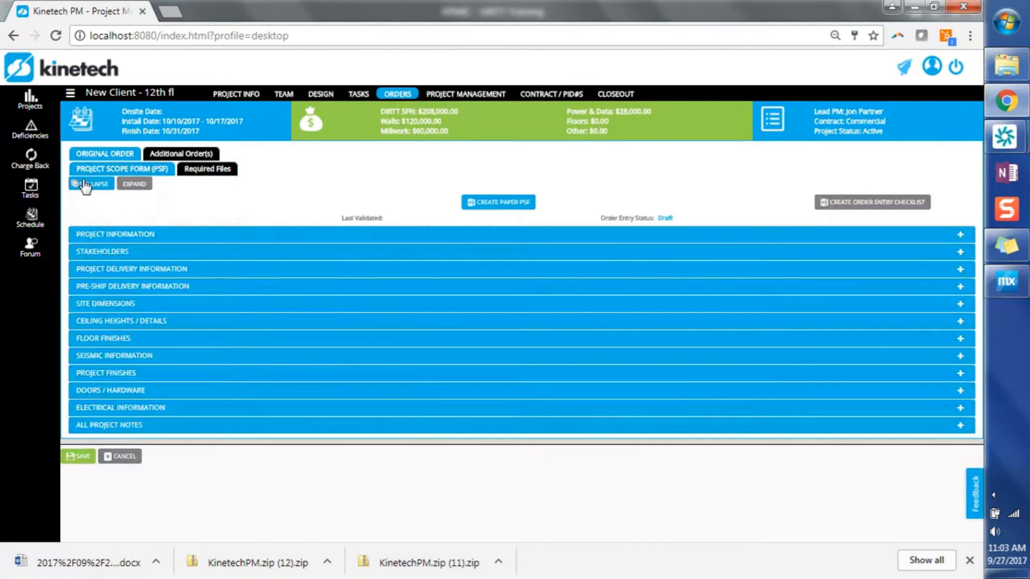
Step: Expand all Project Scope Form sections, examine the project information, stakeholder and delivery sections, and collapse everything again
click(138, 185)
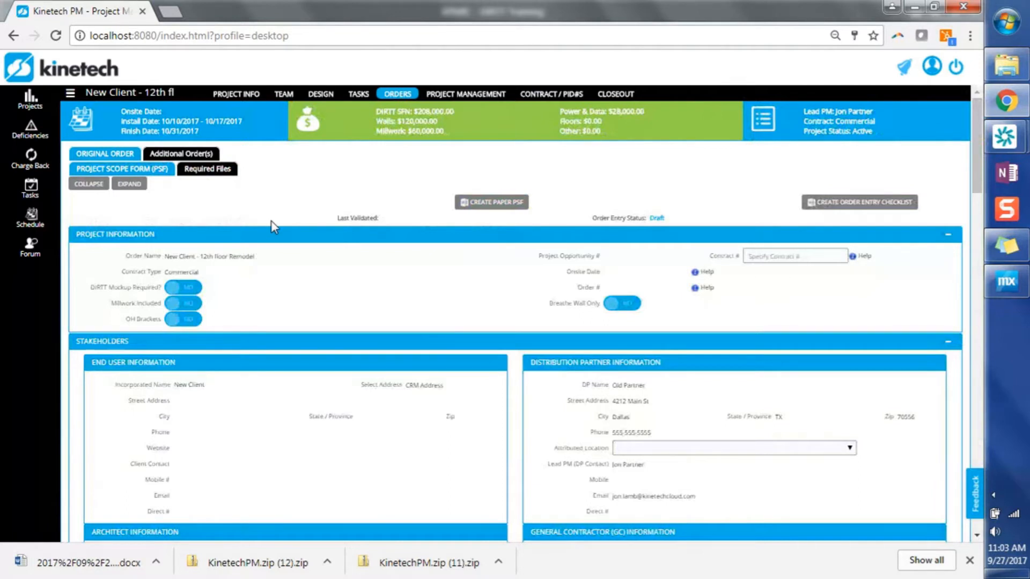
click(279, 240)
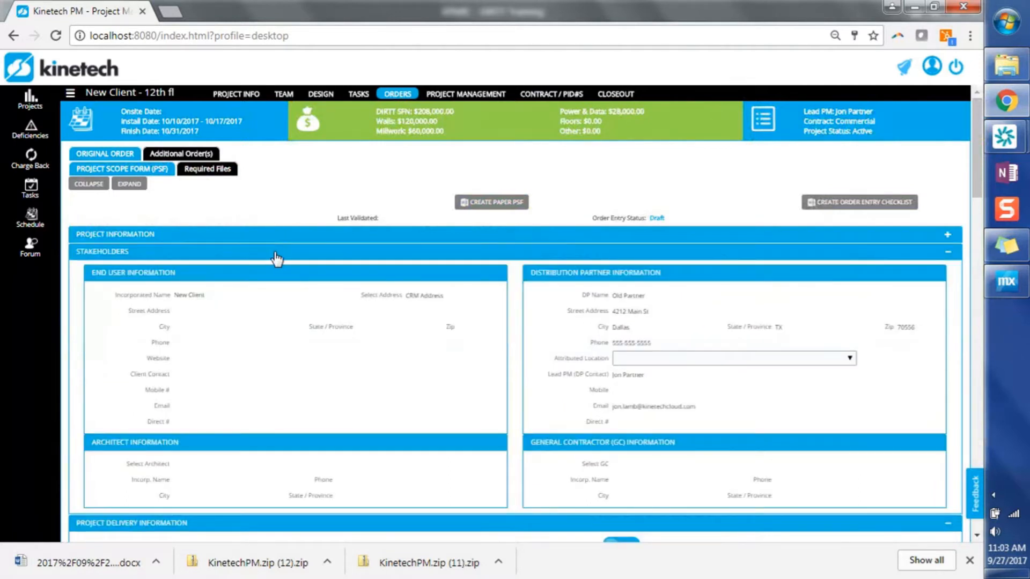
click(277, 256)
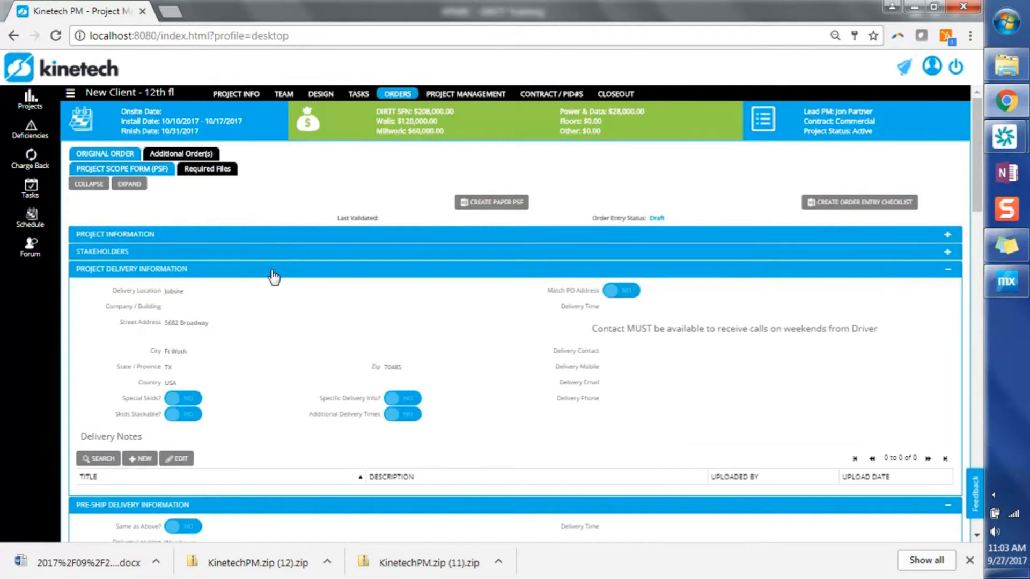
click(274, 274)
scroll(277, 353, down, 1)
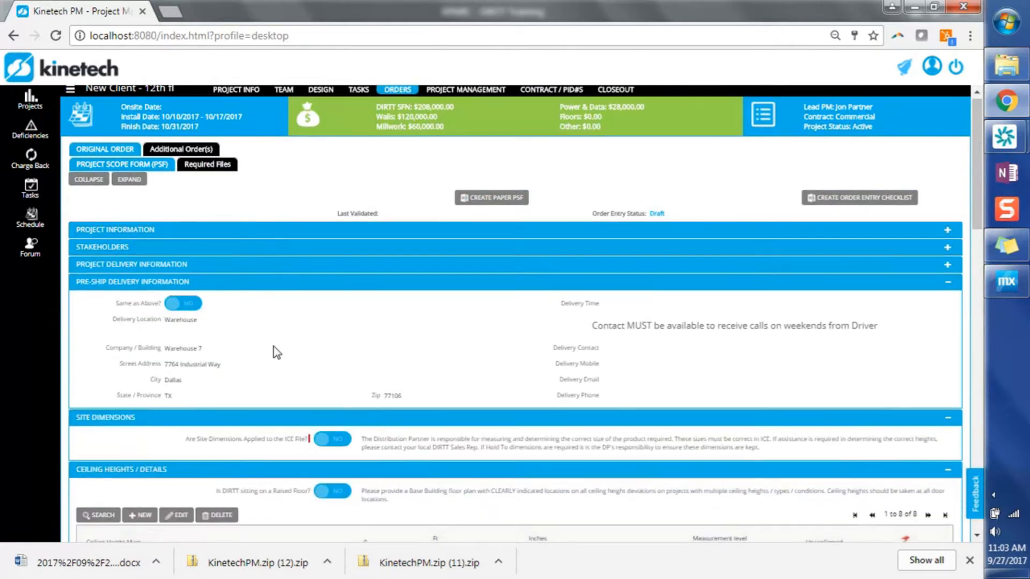
scroll(277, 353, down, 3)
scroll(273, 352, up, 3)
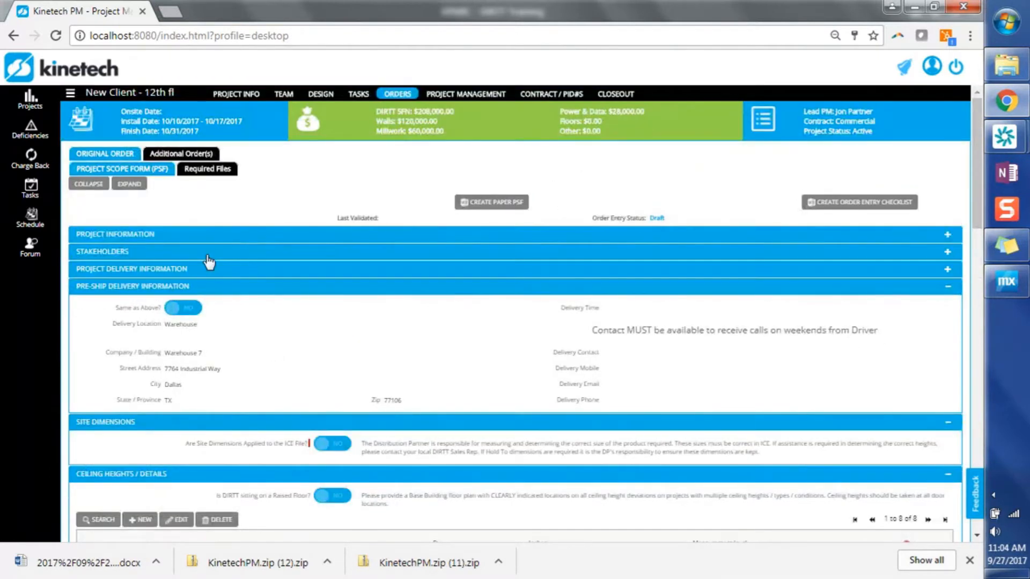
click(96, 184)
click(96, 184)
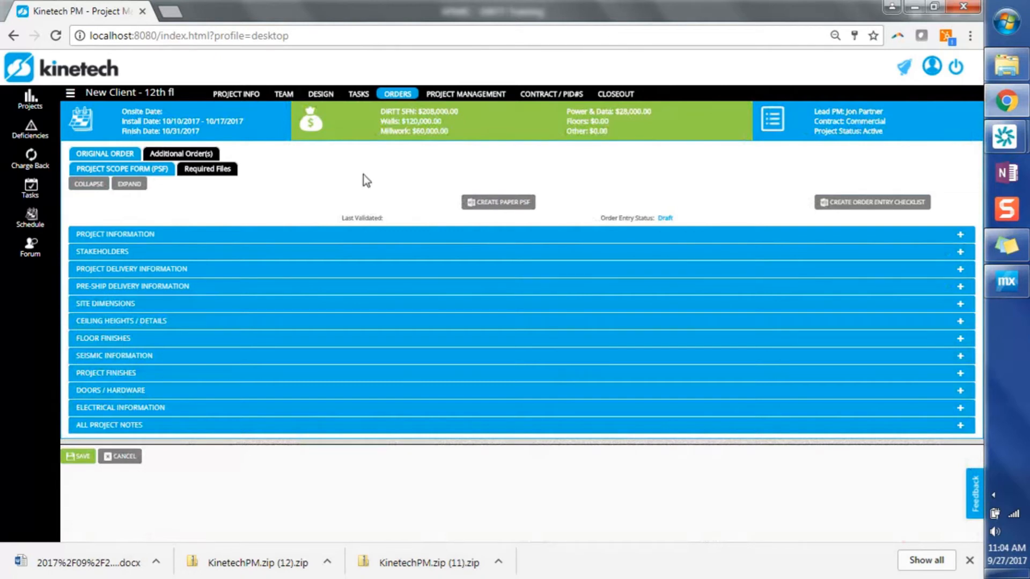
Step: Open the project's 12th Floor To Do List task and mark its "create COM glass report" sub task complete
click(358, 96)
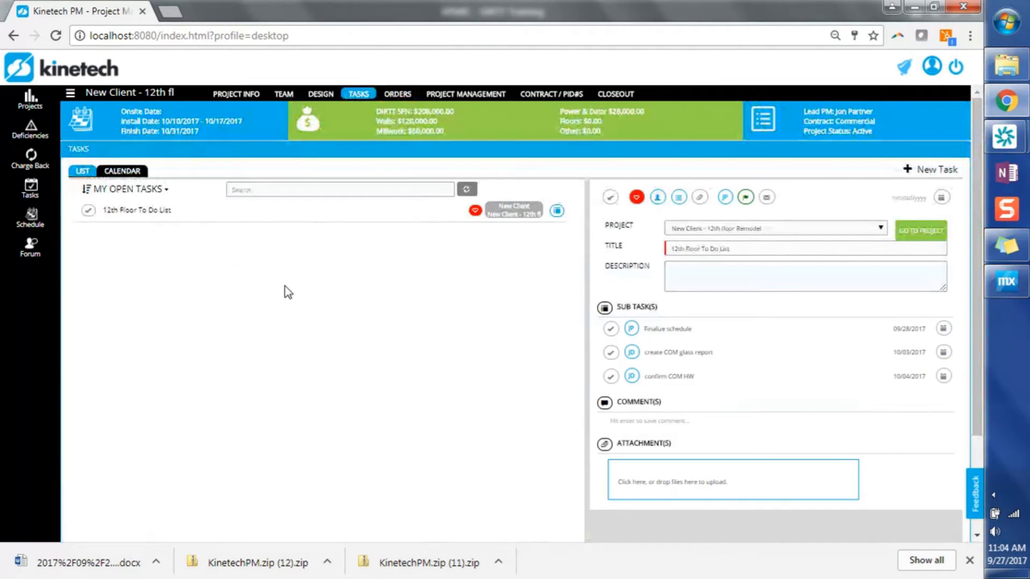
click(208, 215)
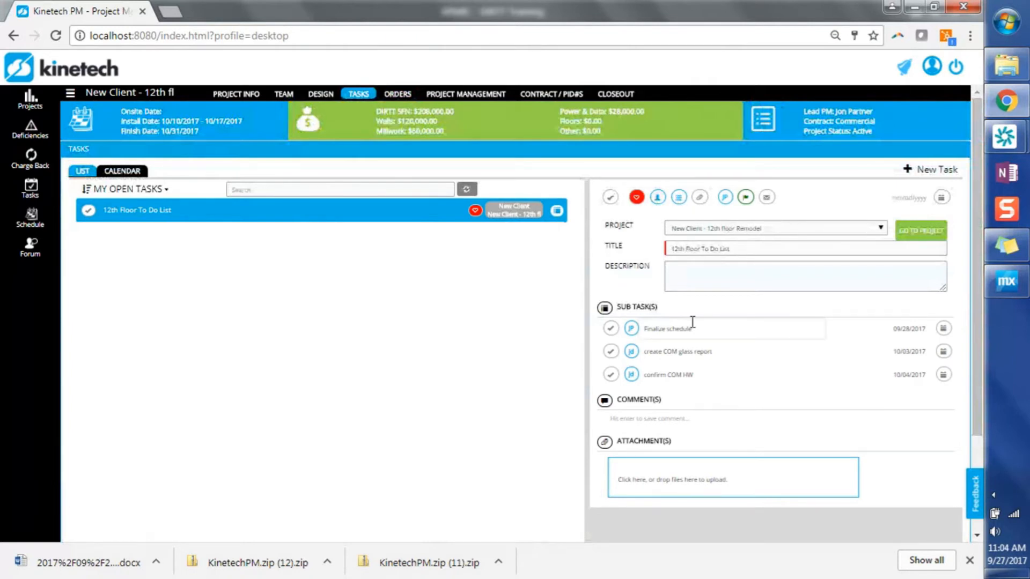
click(721, 356)
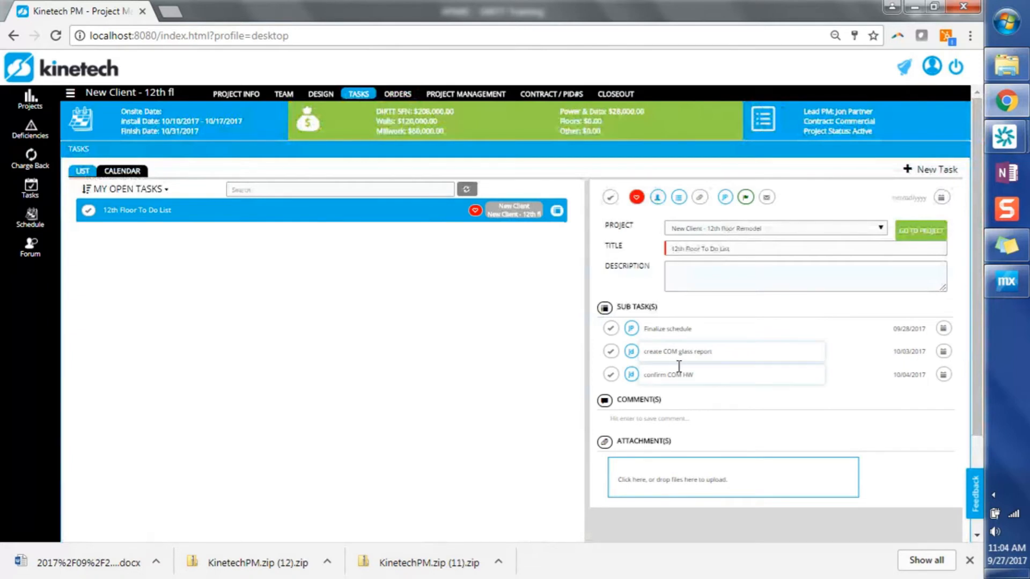
click(611, 352)
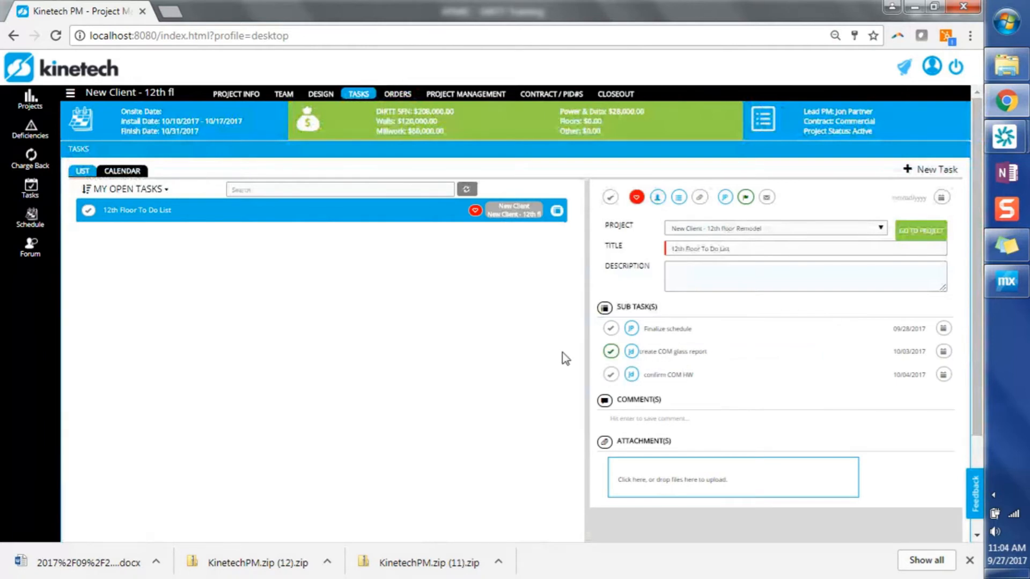
Step: Add the sub task "schedule happy hour after install complete" to the 12th Floor To Do List with the date 10/05/2017
click(701, 418)
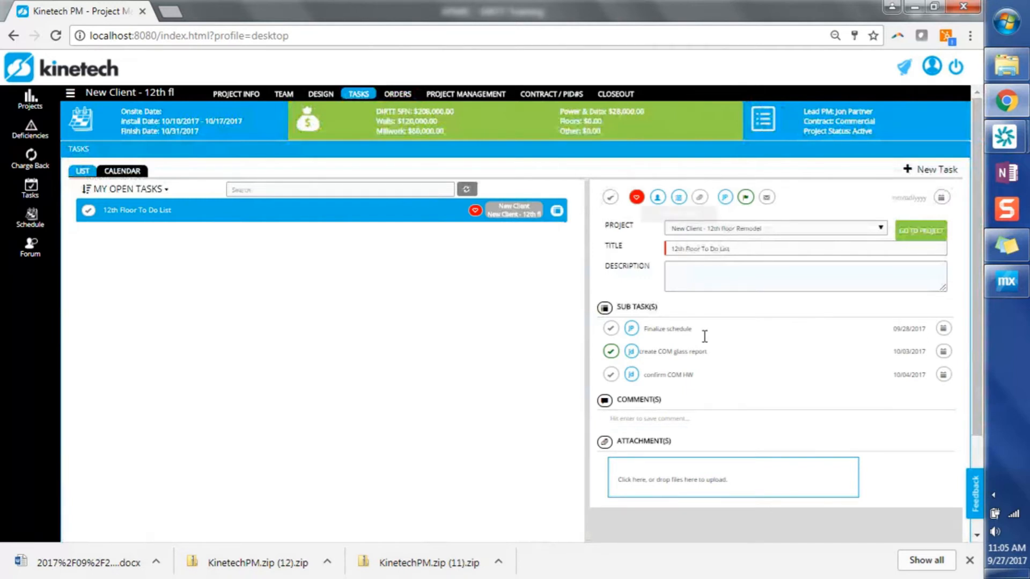
text(schedulee)
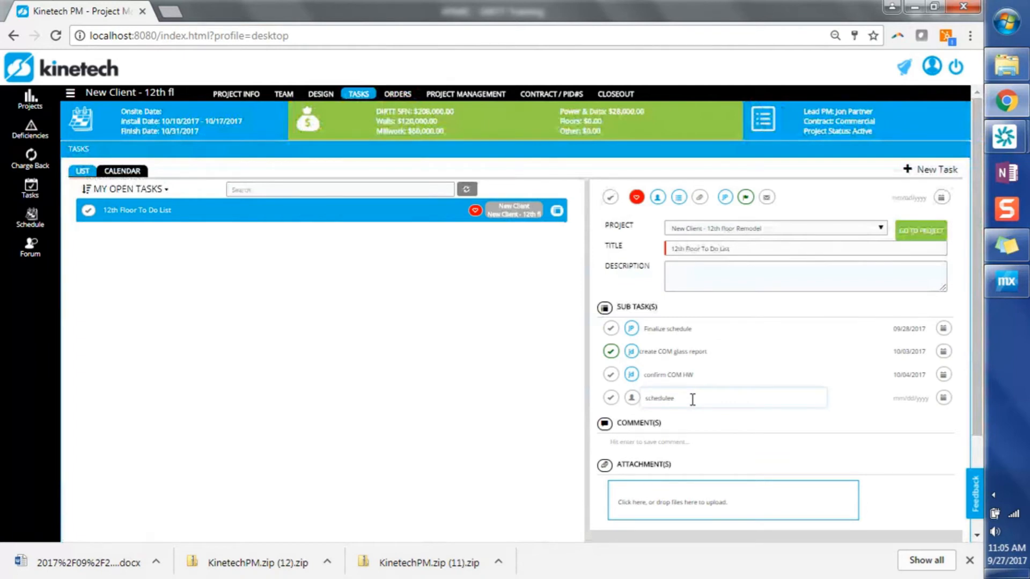
key(BackSpace)
text(happy hour after install complete)
click(943, 398)
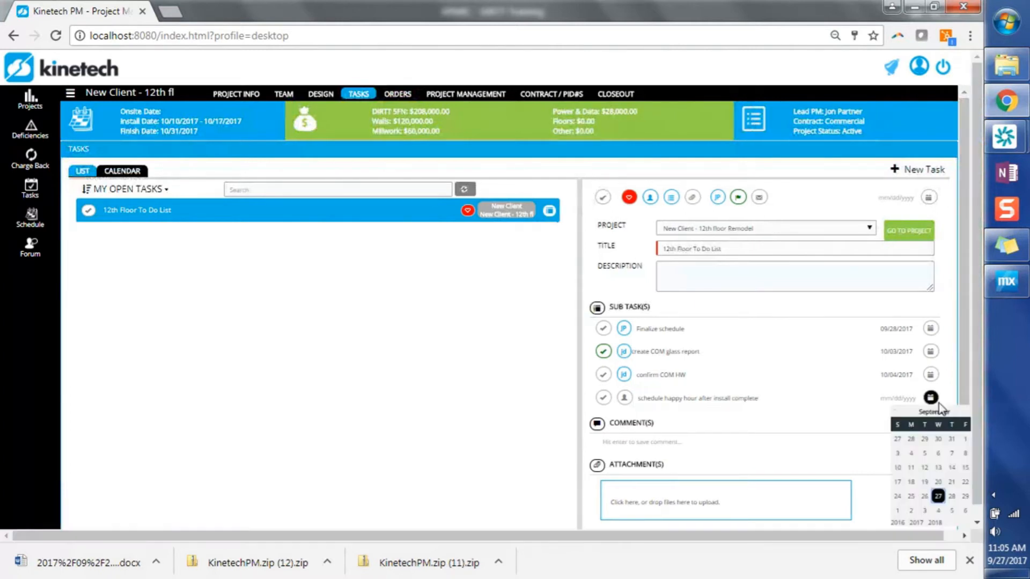
click(953, 511)
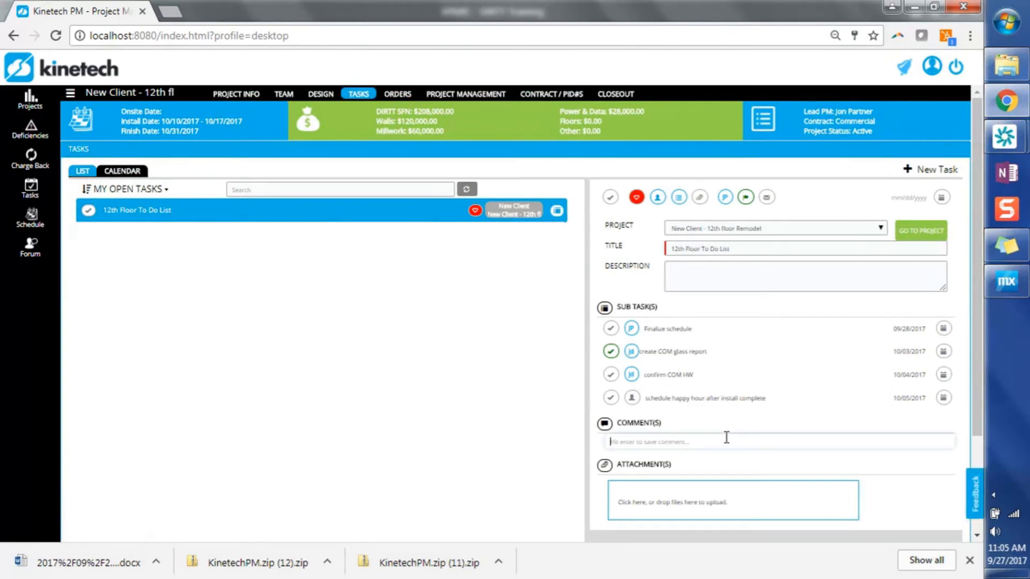
Step: Post the comment "where should we have the HH?" on the 12th Floor To Do List task
text(where should we have the HH?)
key(Return)
scroll(529, 446, down, 2)
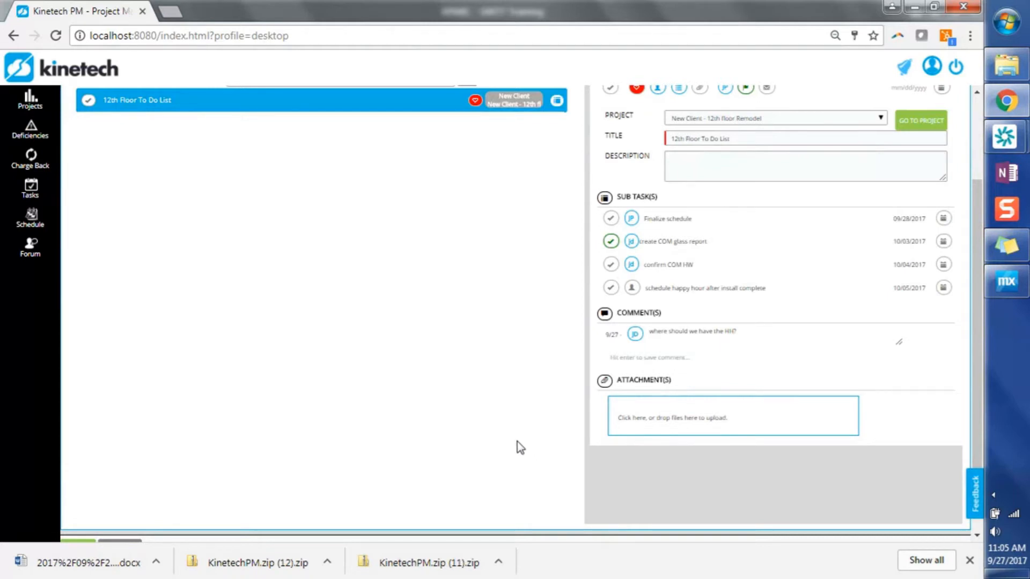
scroll(518, 442, up, 2)
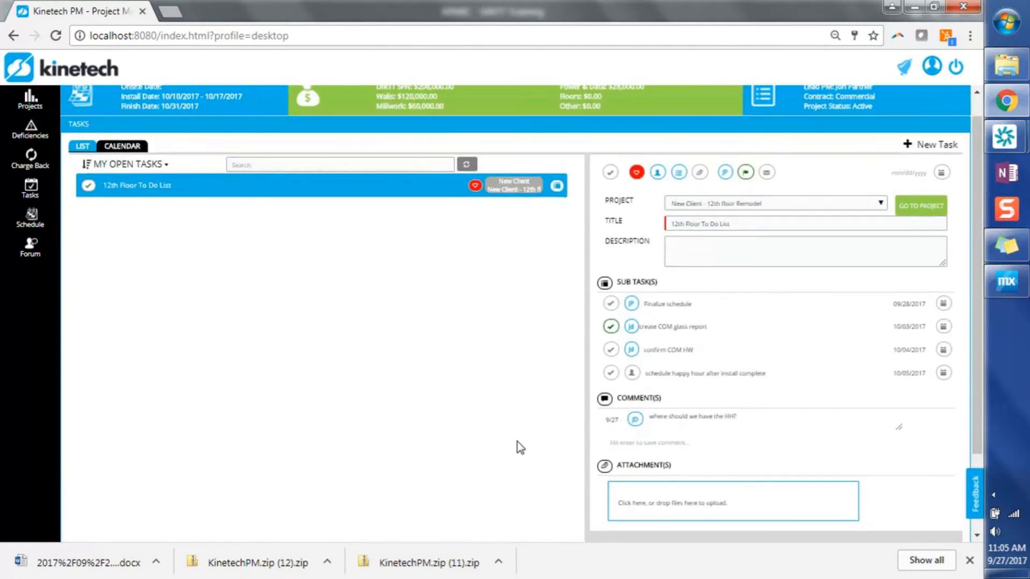
scroll(517, 442, up, 1)
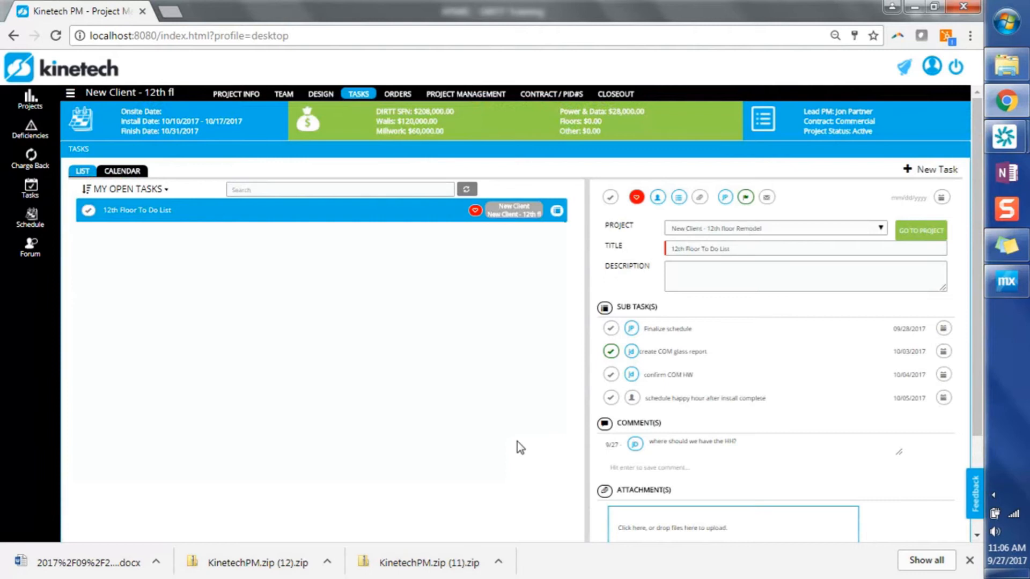
Step: Dismiss the browser's downloads bar and filter the project's task list to All Tasks
click(970, 560)
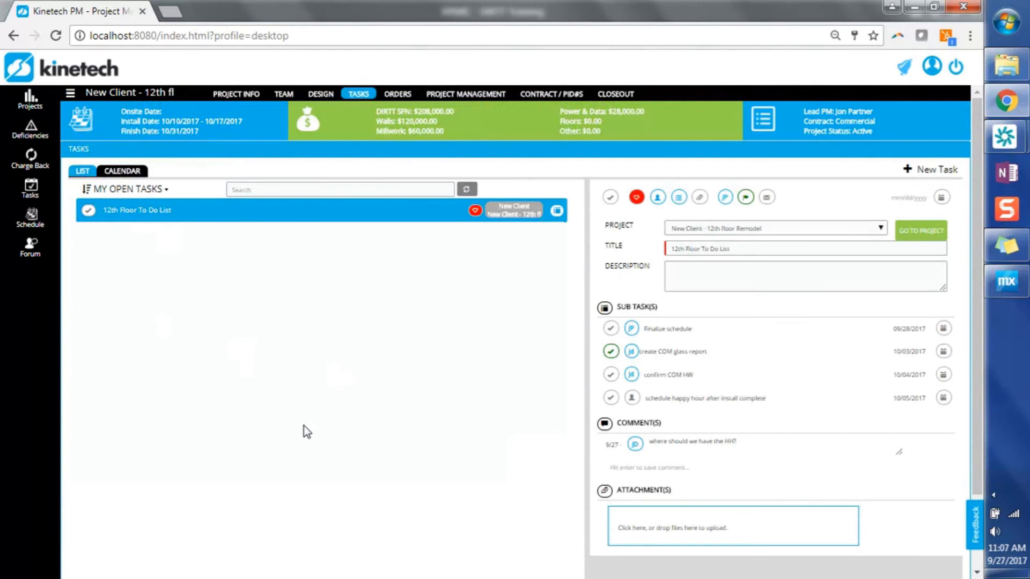
click(167, 194)
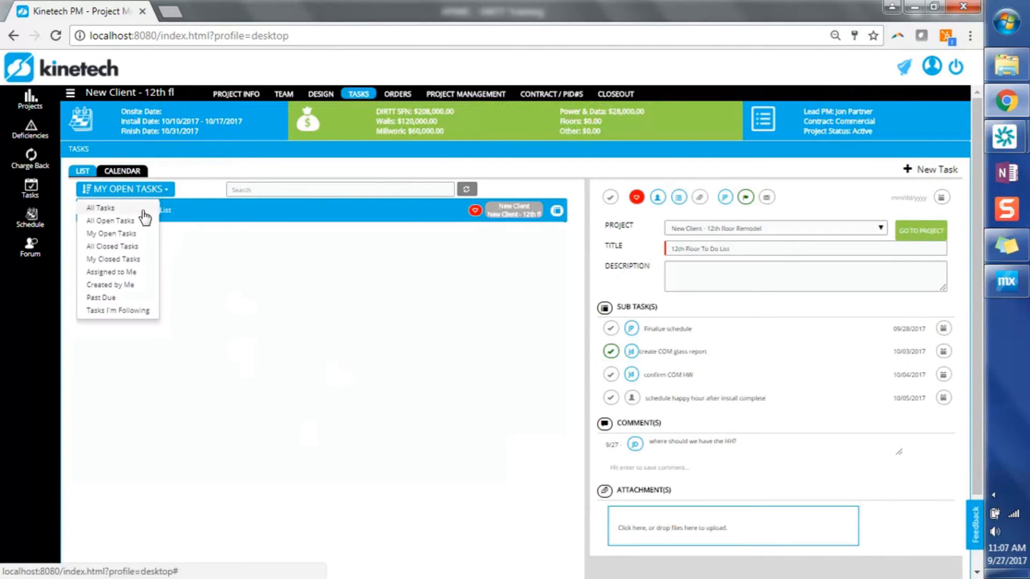
click(116, 208)
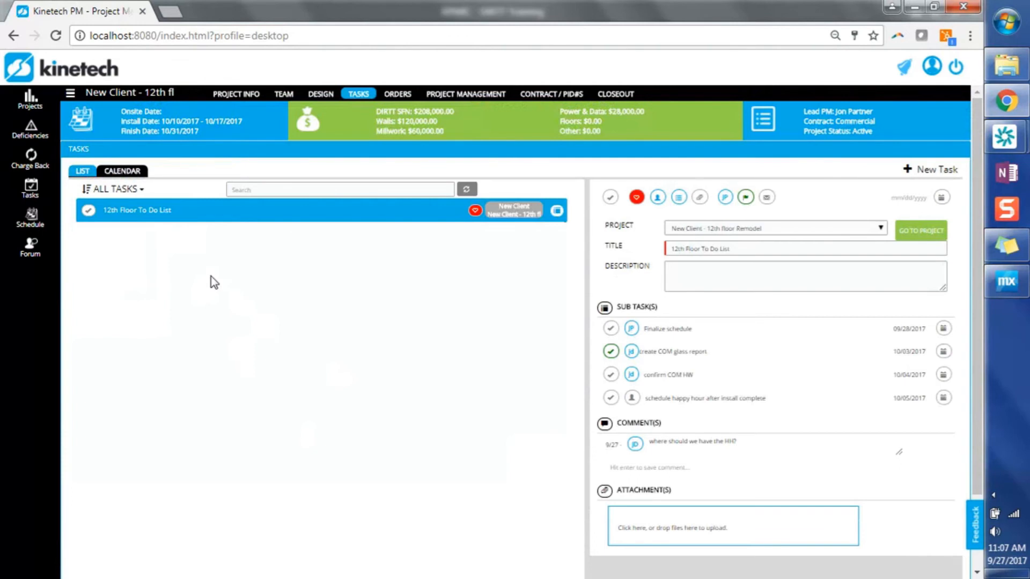
Step: Open the project's charge backs and select the submitted charge back for review
click(460, 101)
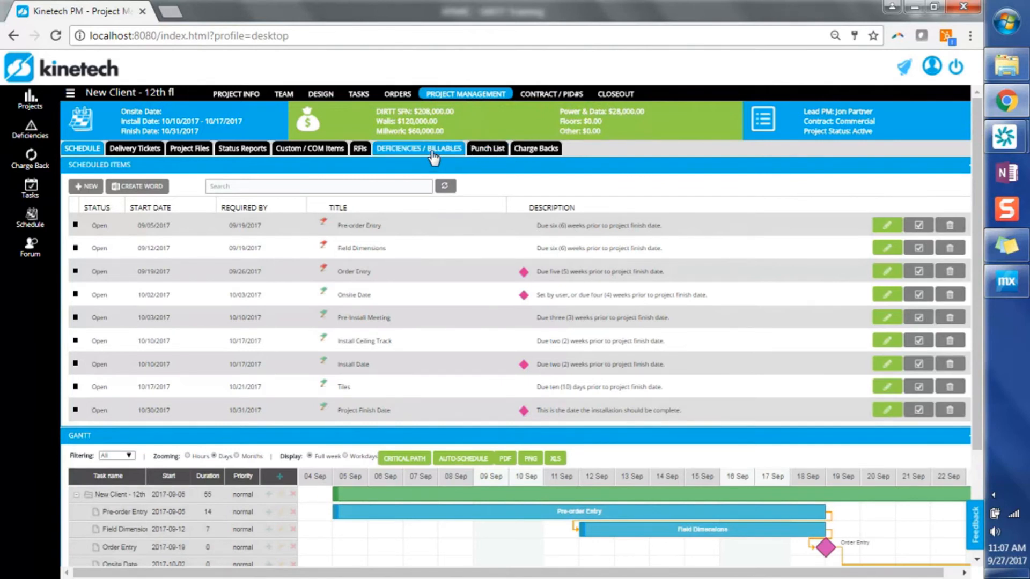
click(548, 156)
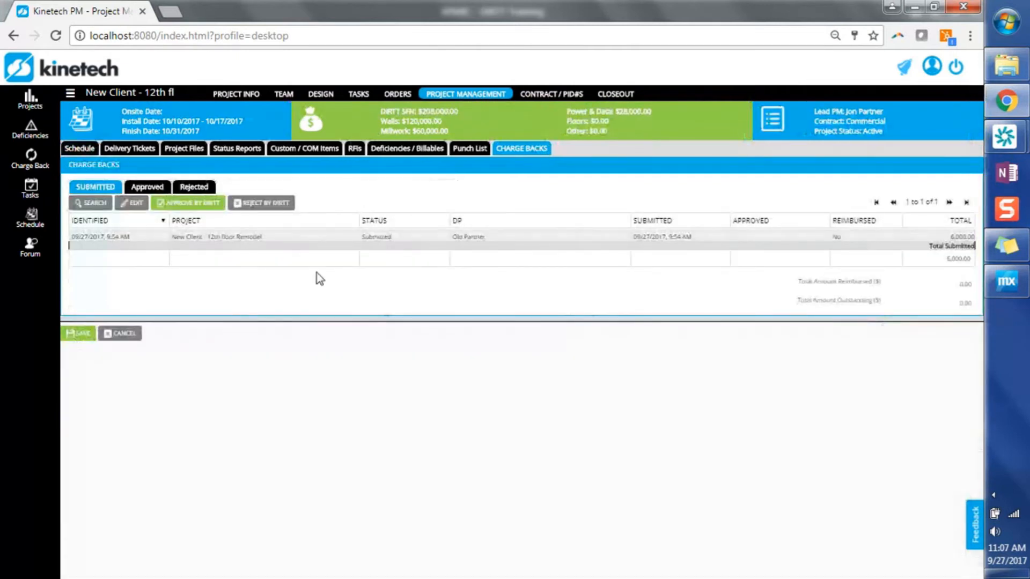
click(284, 238)
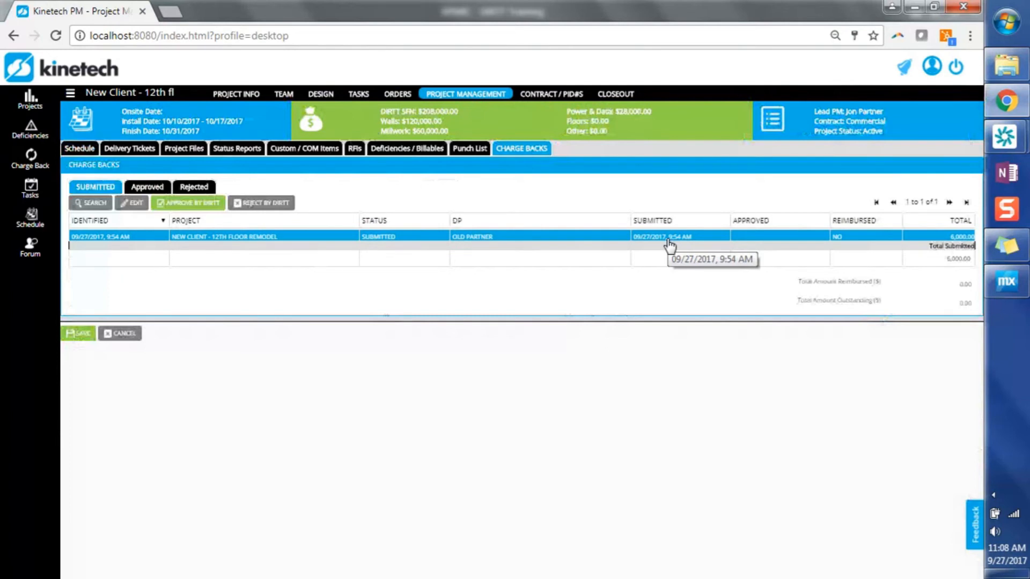
Step: Open the submitted charge back for broken tiles and approve it on behalf of DIRTT
double_click(261, 241)
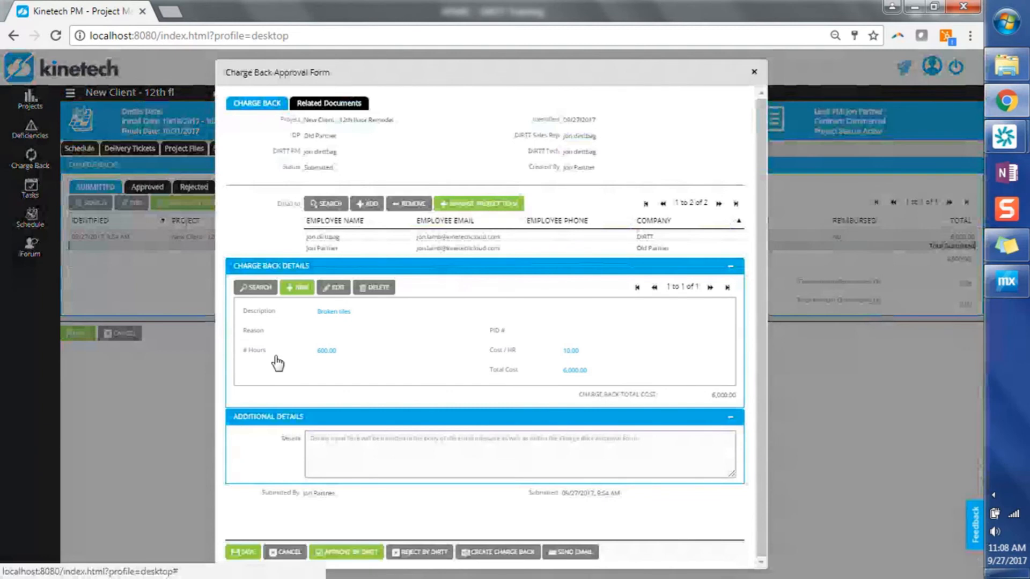
click(346, 551)
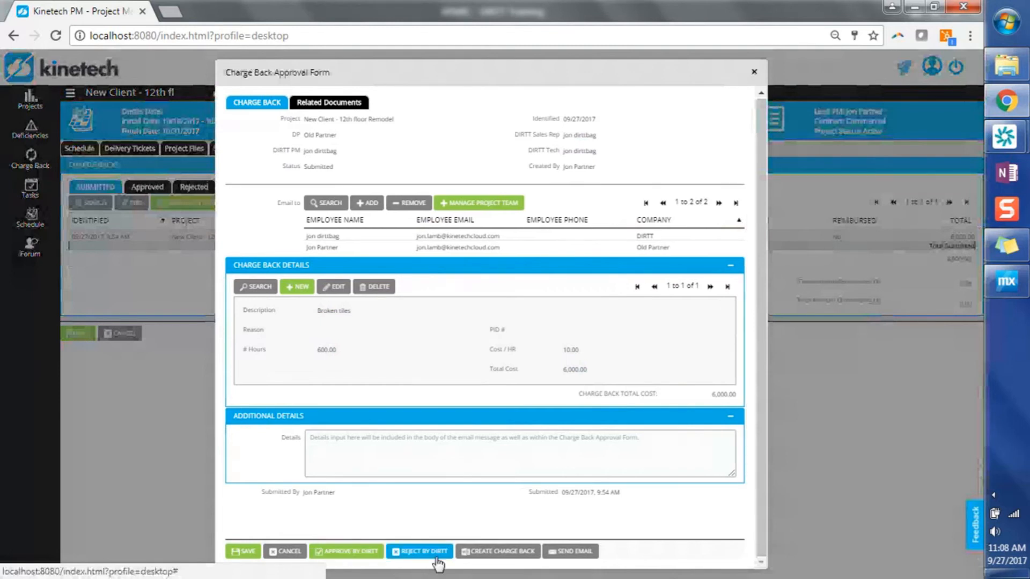
click(376, 552)
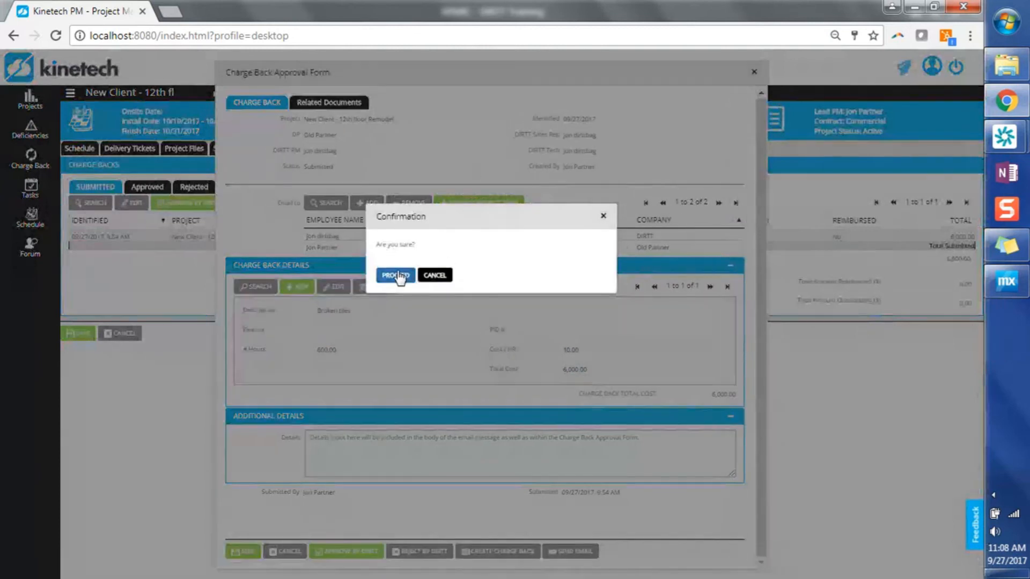
click(398, 276)
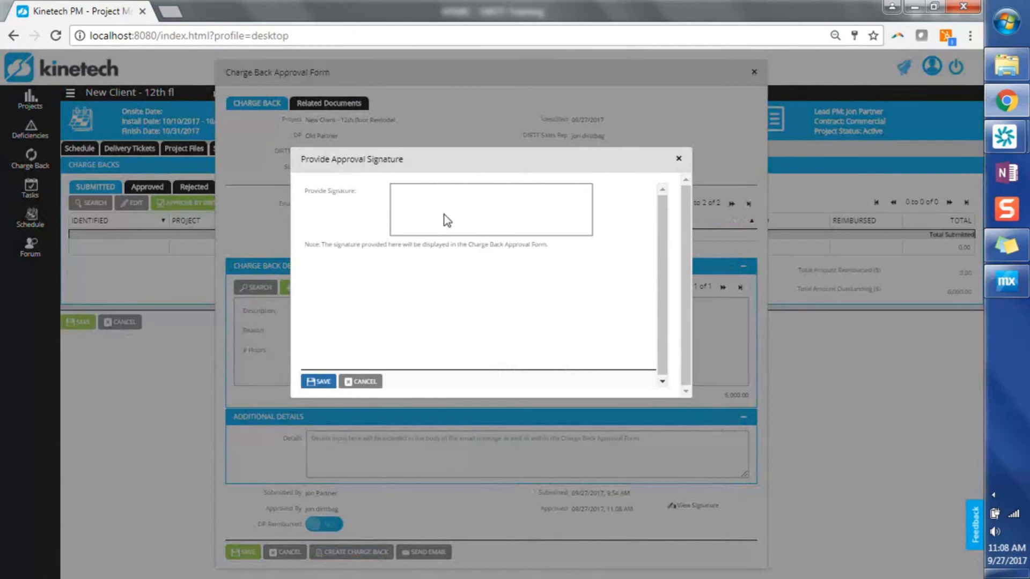
Step: Draw a freehand approval signature for the charge back and save it
mouse_move(465, 185)
mouse_down()
mouse_move(456, 235)
mouse_move(523, 197)
mouse_move(530, 221)
mouse_up()
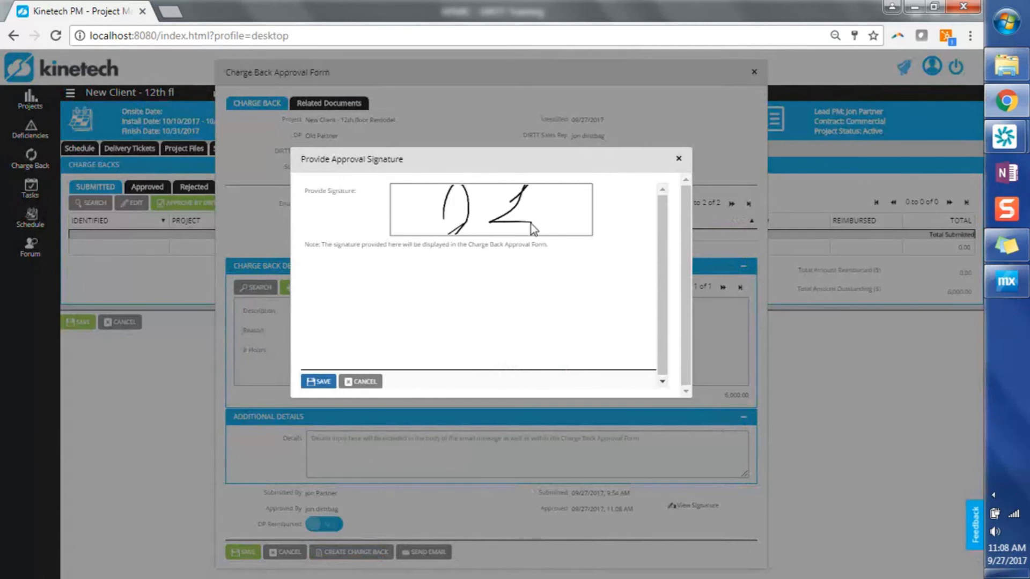
click(319, 388)
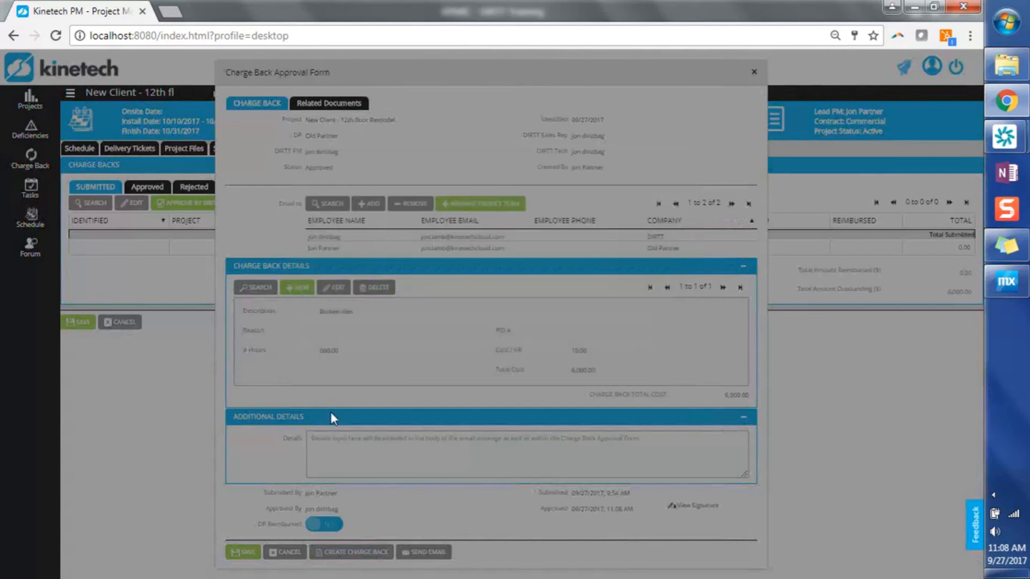
click(395, 288)
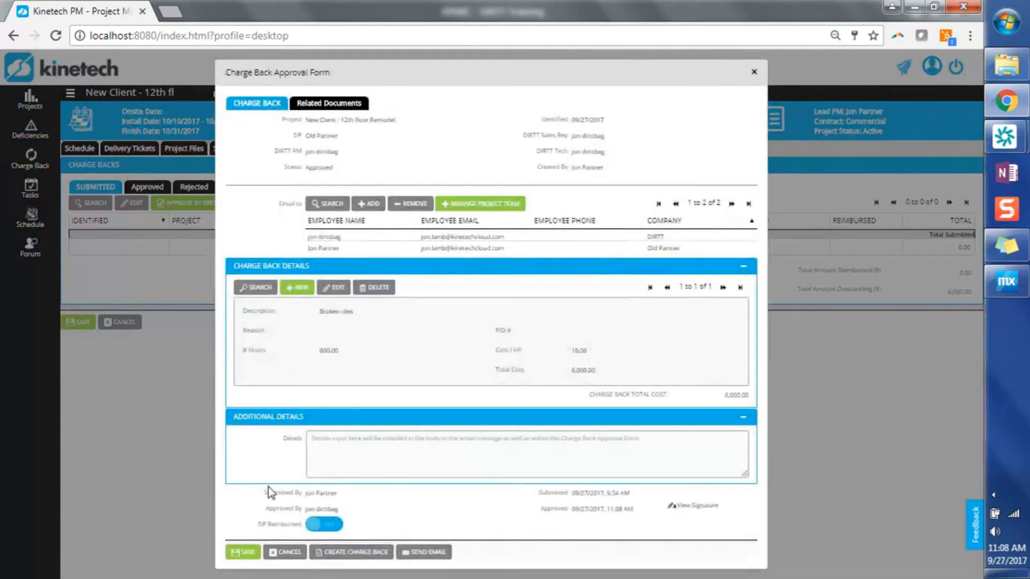
Step: Review the submission, approval and DP reimbursement details of the charge back and save its approval form
drag(267, 489, 232, 577)
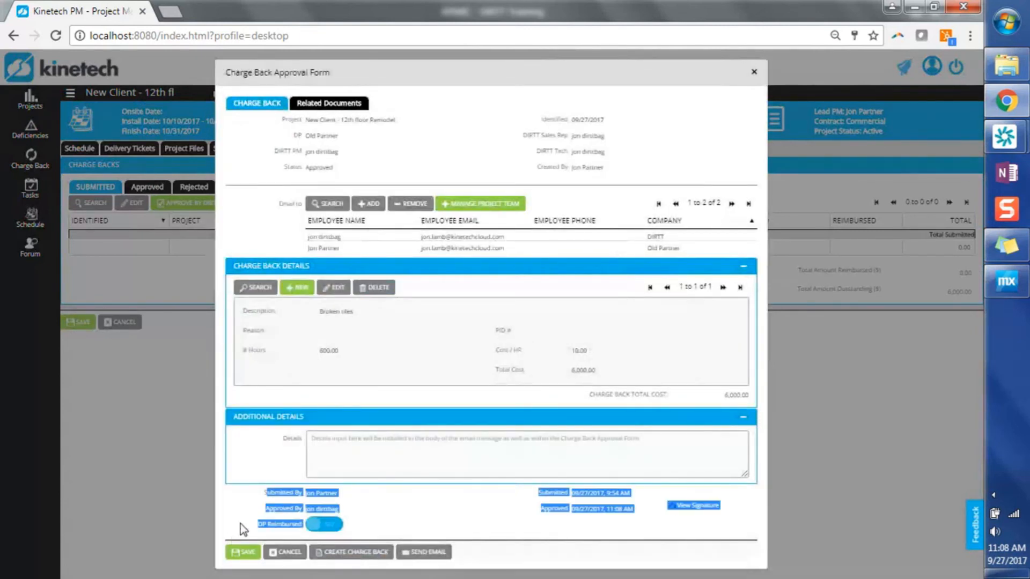
click(338, 518)
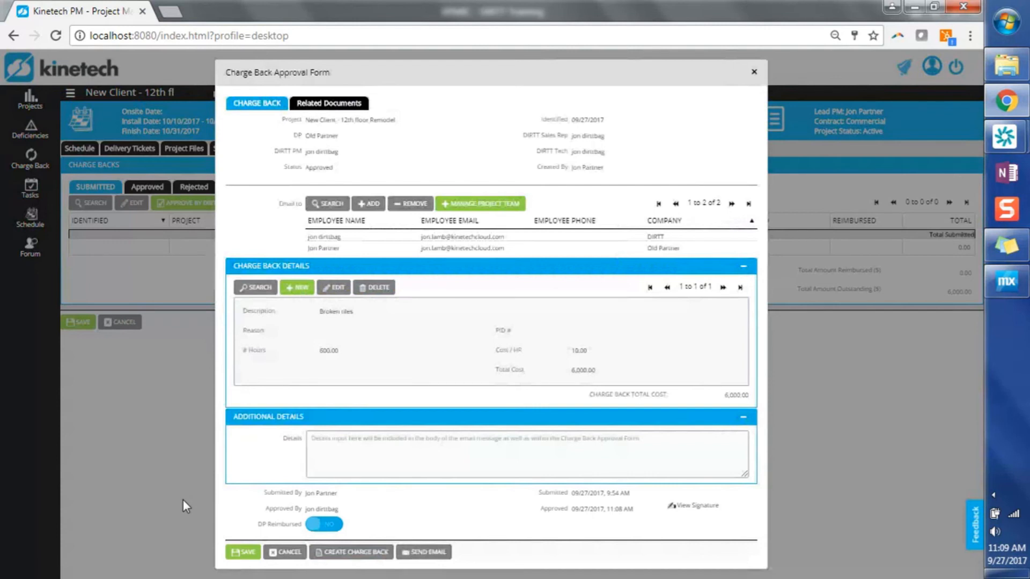
click(243, 553)
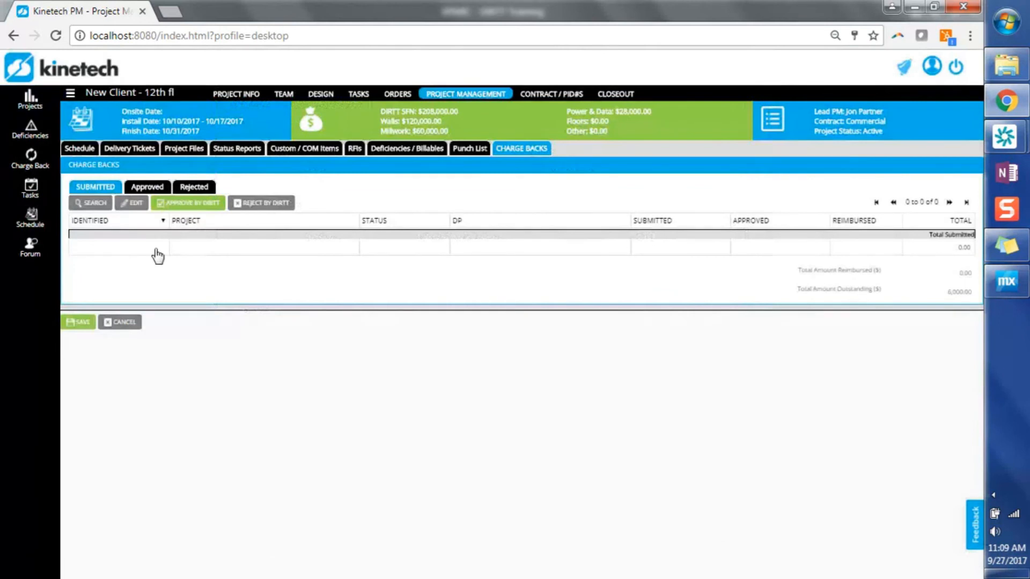
Step: Check the project's approved and rejected charge back lists and return to the submitted ones
click(155, 192)
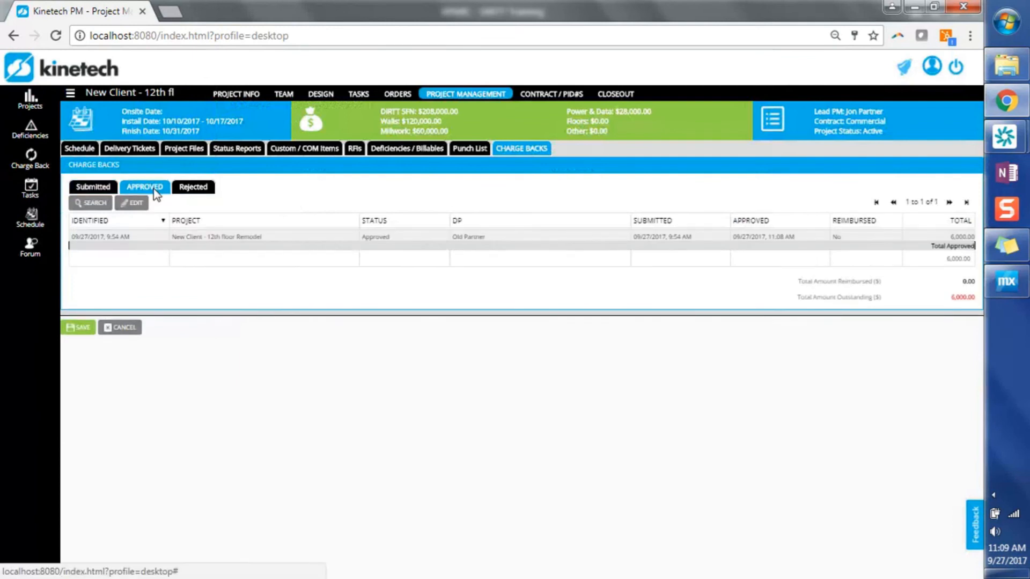
click(206, 192)
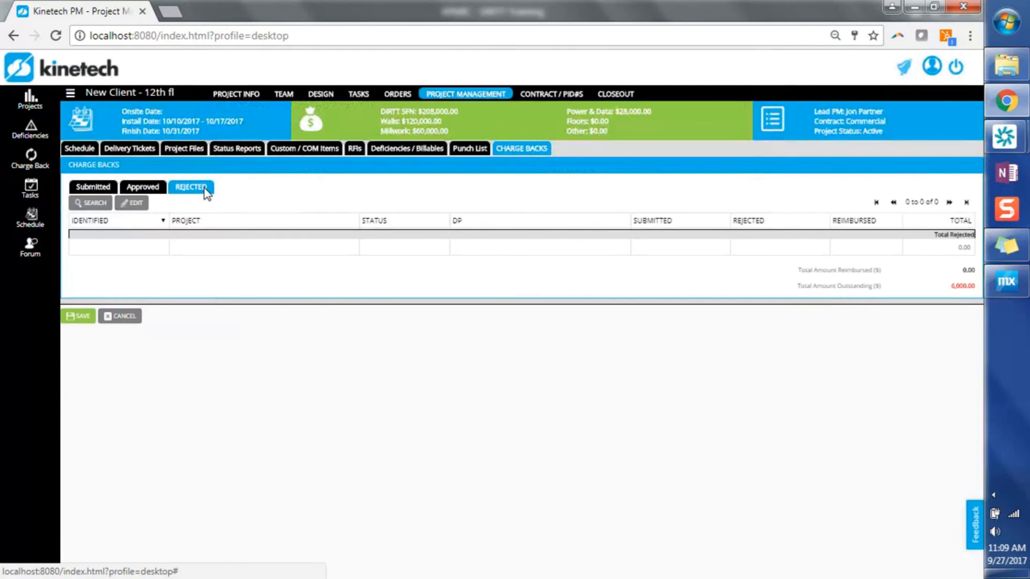
click(94, 188)
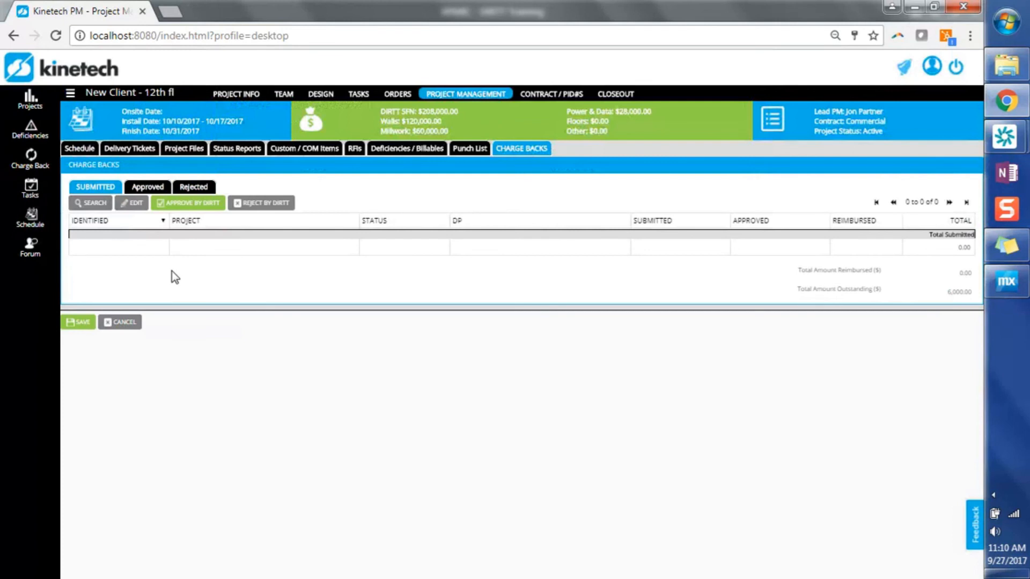
Step: Add a DIRTT employee from the DIRTT contact directory to the project's team and select the new team entry
click(286, 96)
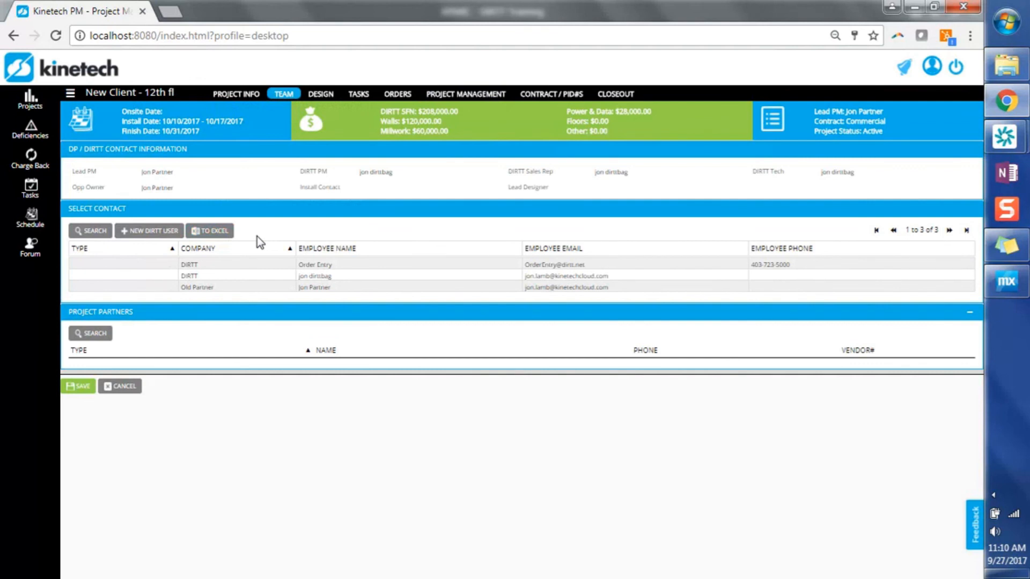
click(172, 242)
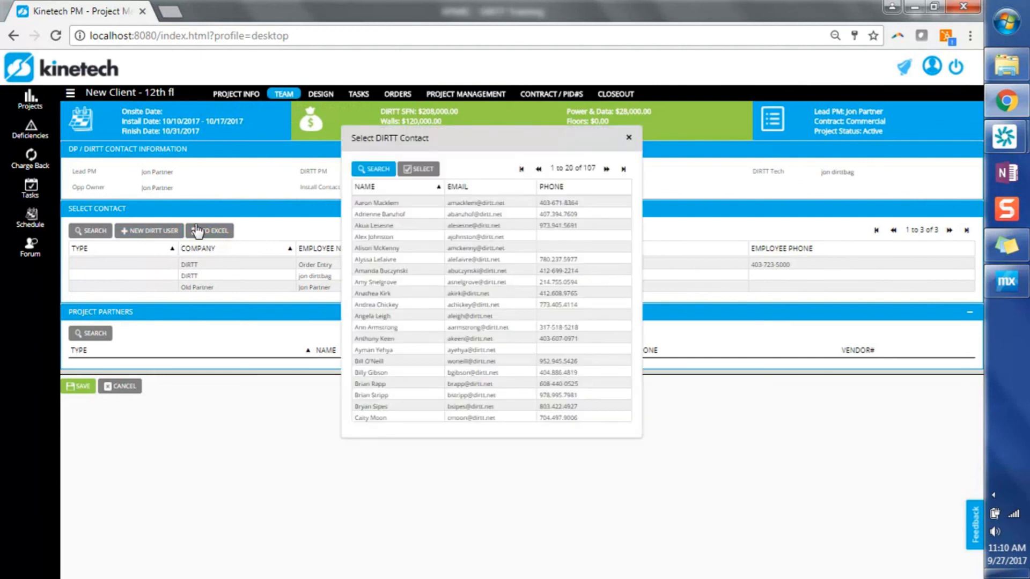
click(382, 171)
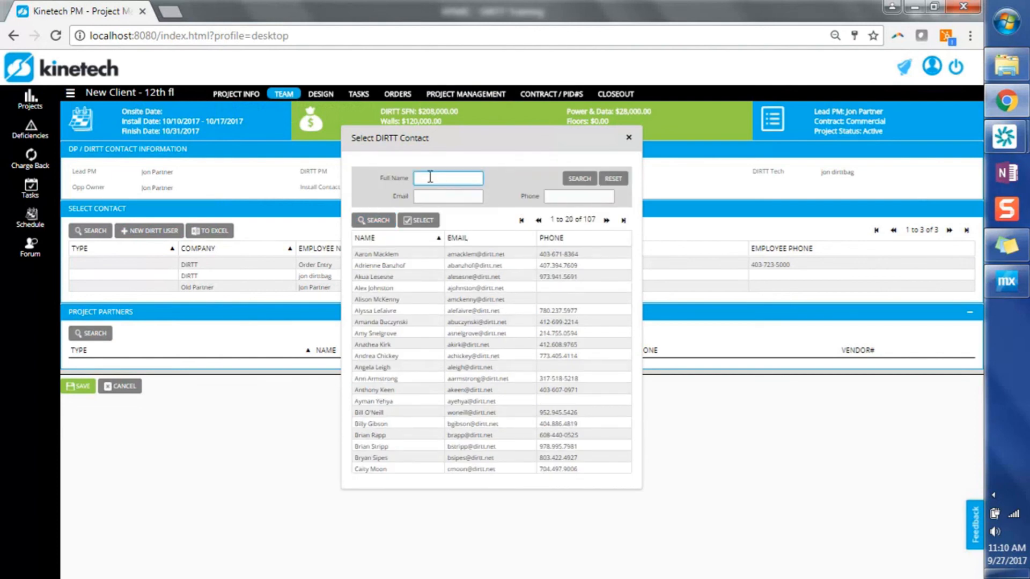
click(424, 345)
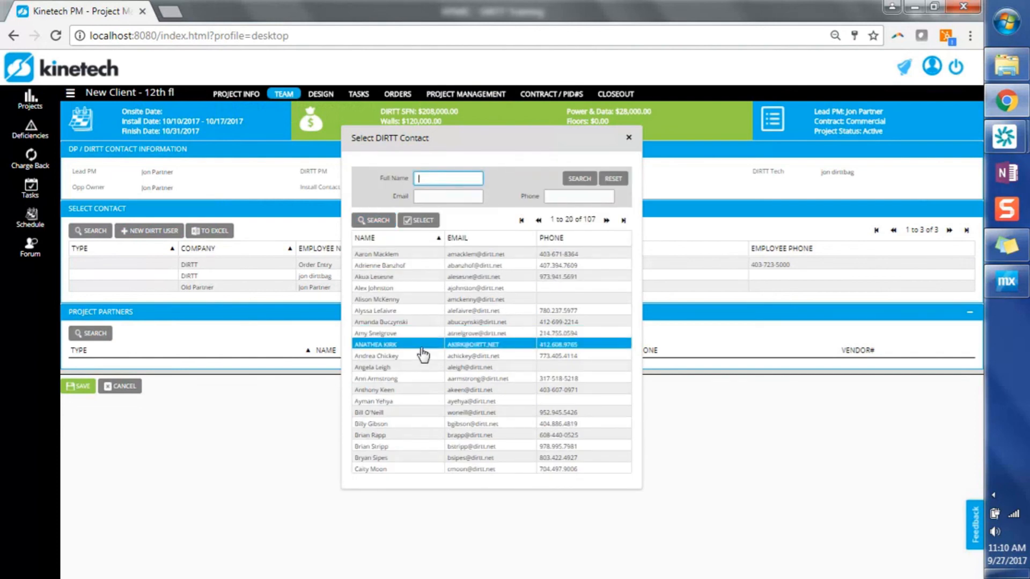
double_click(422, 349)
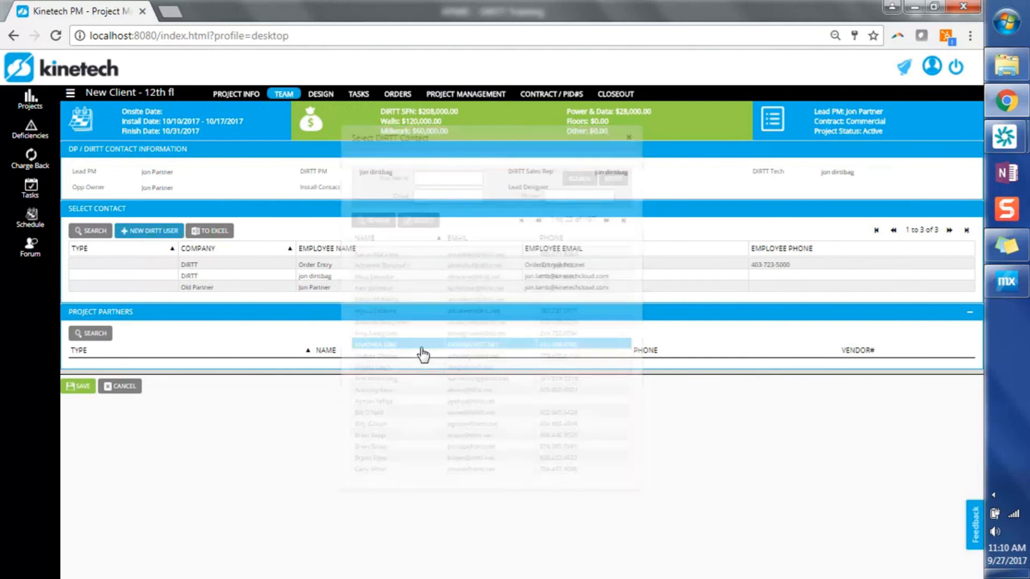
click(386, 275)
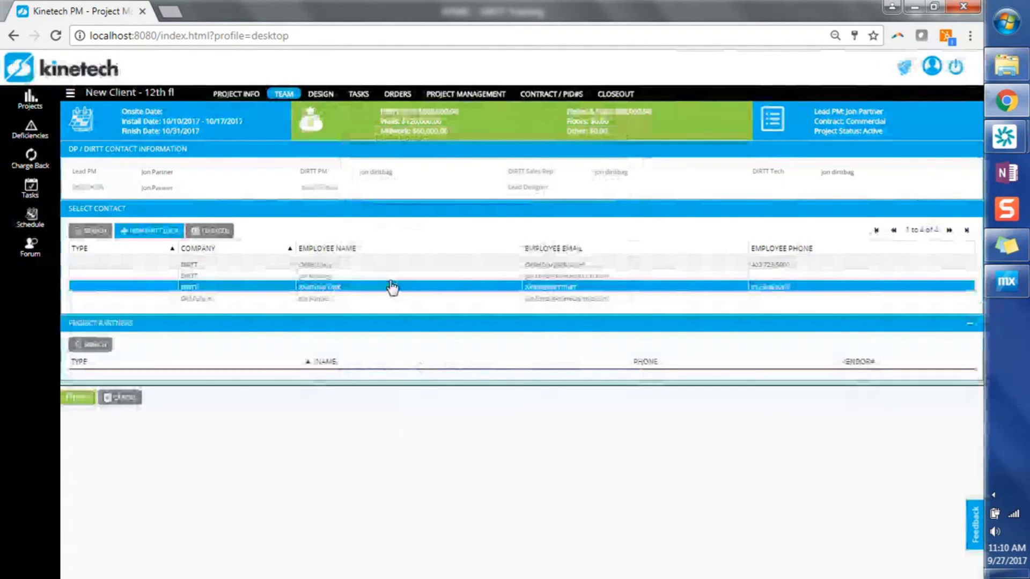